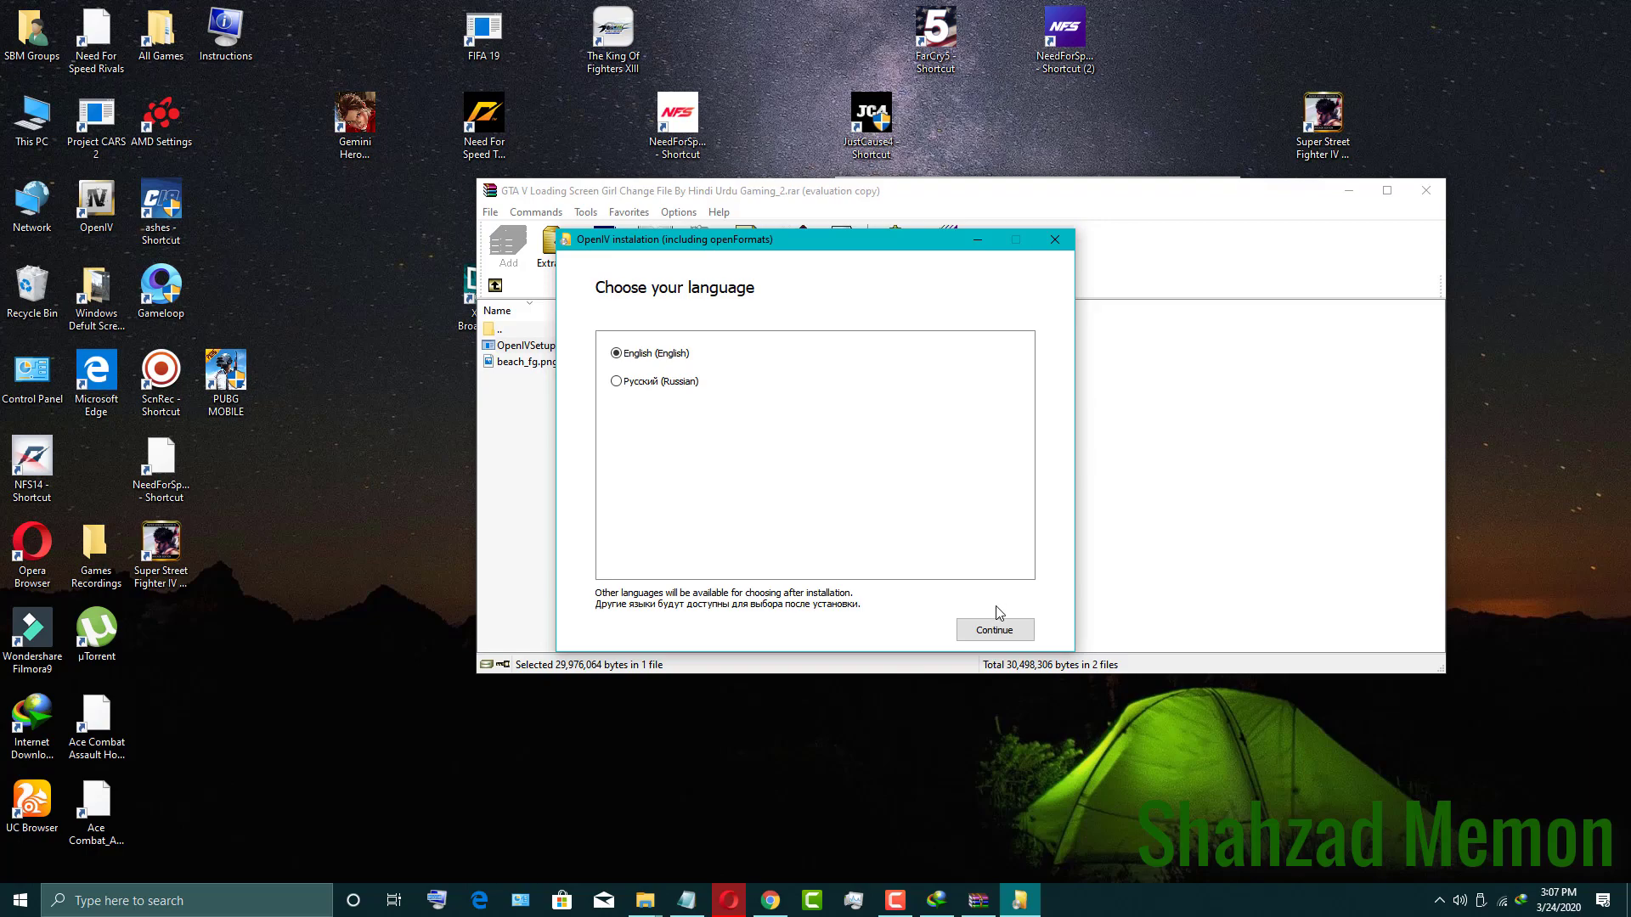
- Review the Notepad notes listing the loading-screen mod and OpenIV download links, then return to the OpenIV installer
click(996, 630)
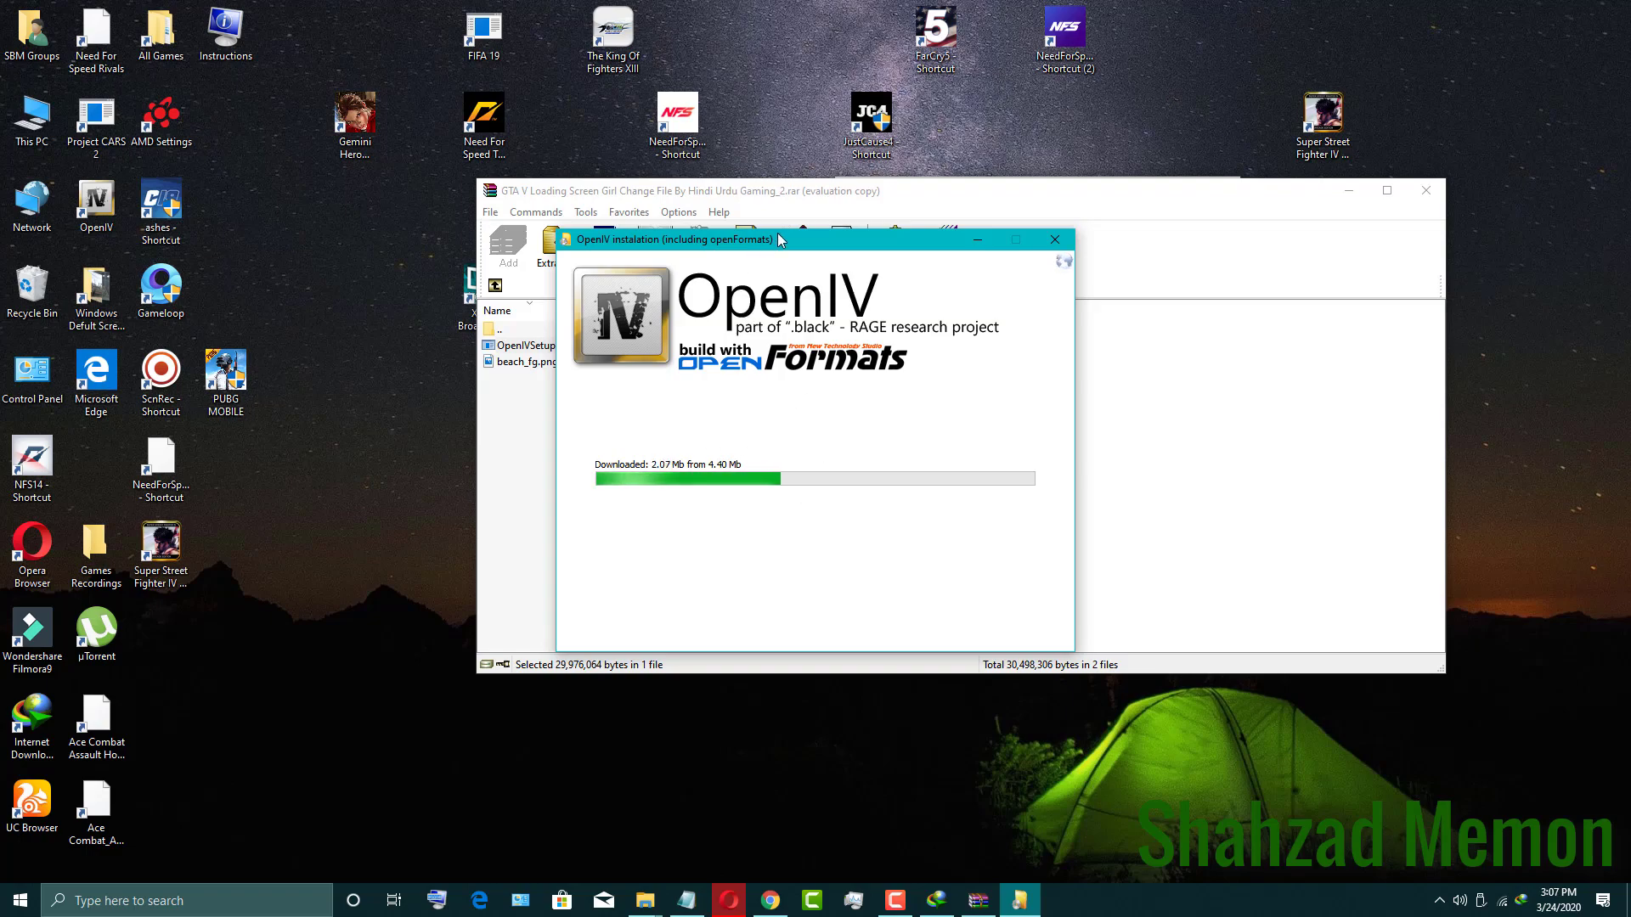
click(689, 900)
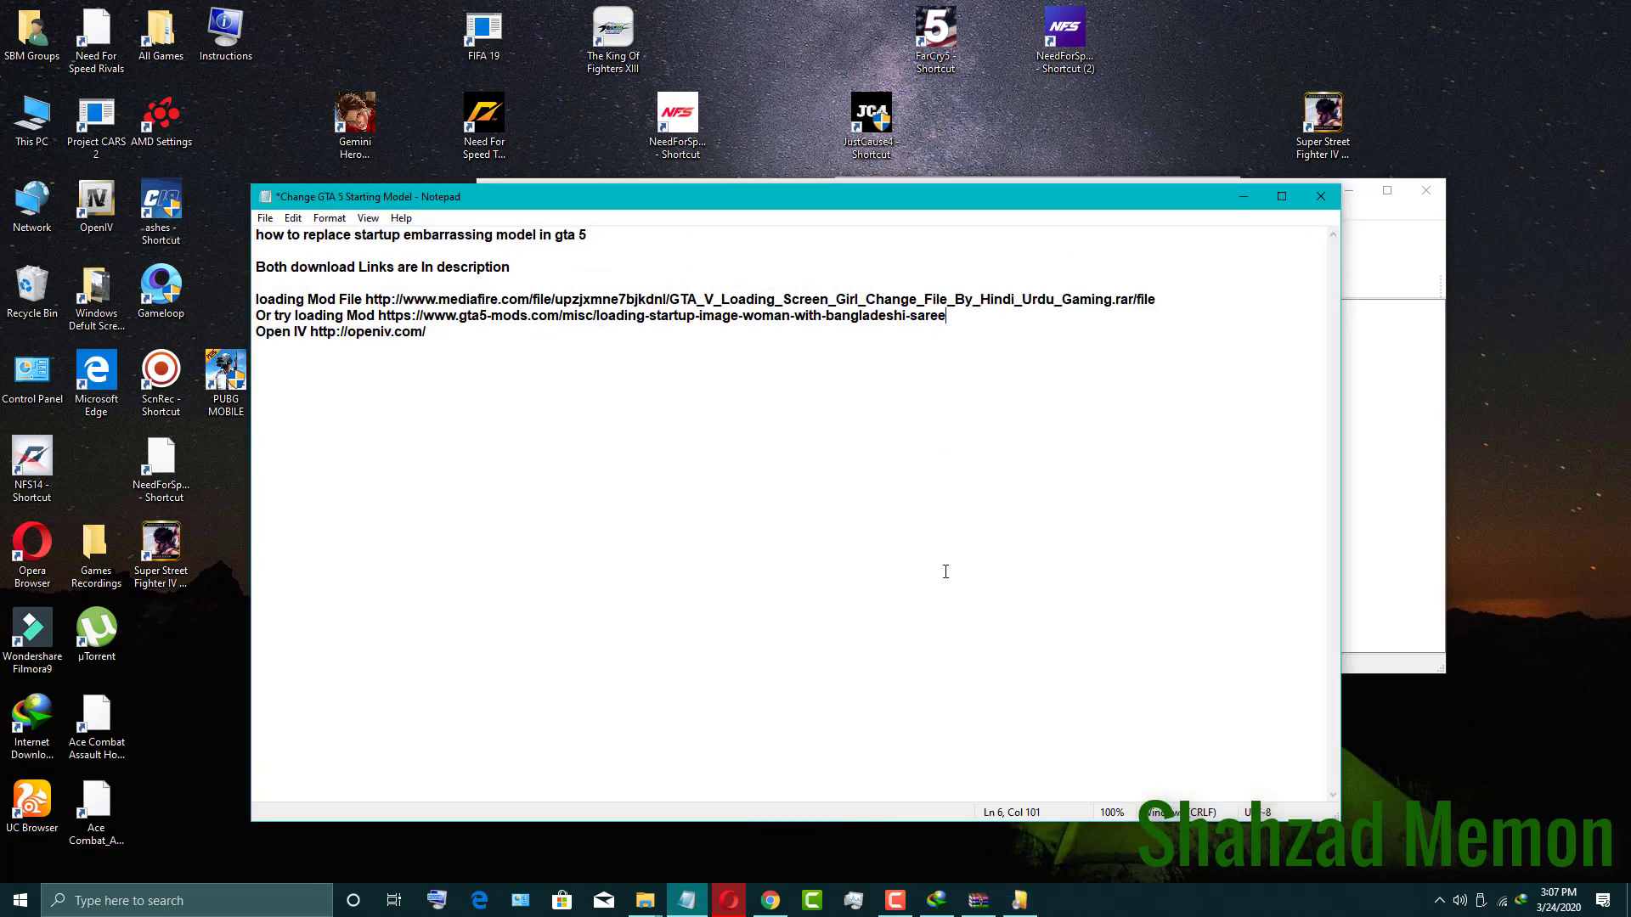
drag(661, 197, 520, 497)
click(428, 514)
click(520, 497)
click(677, 337)
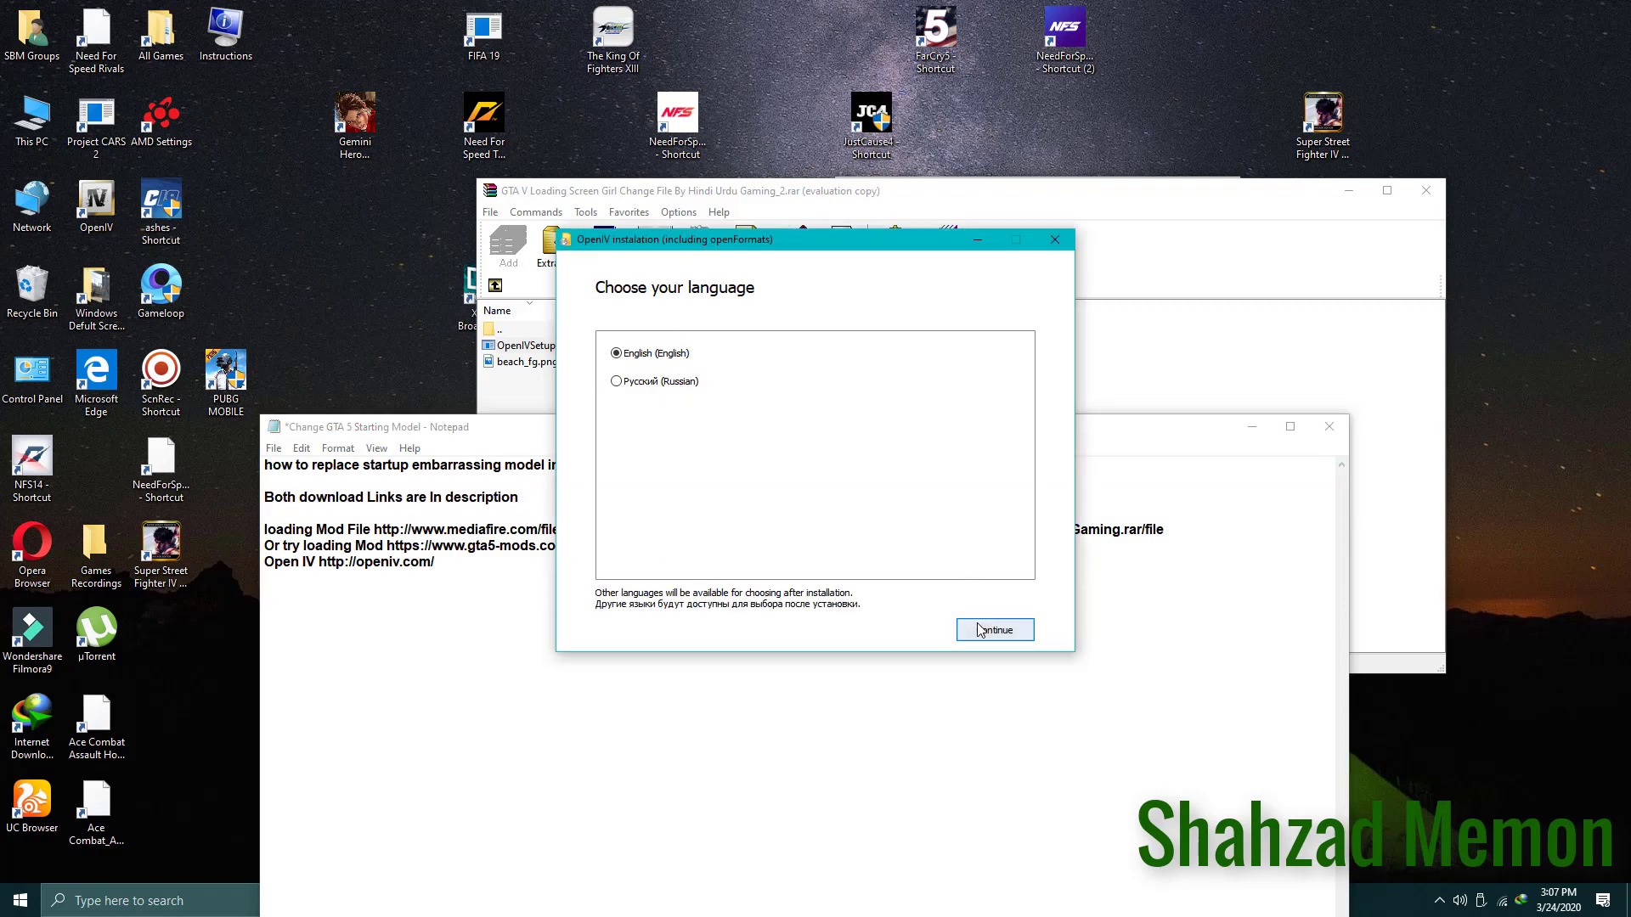
click(977, 240)
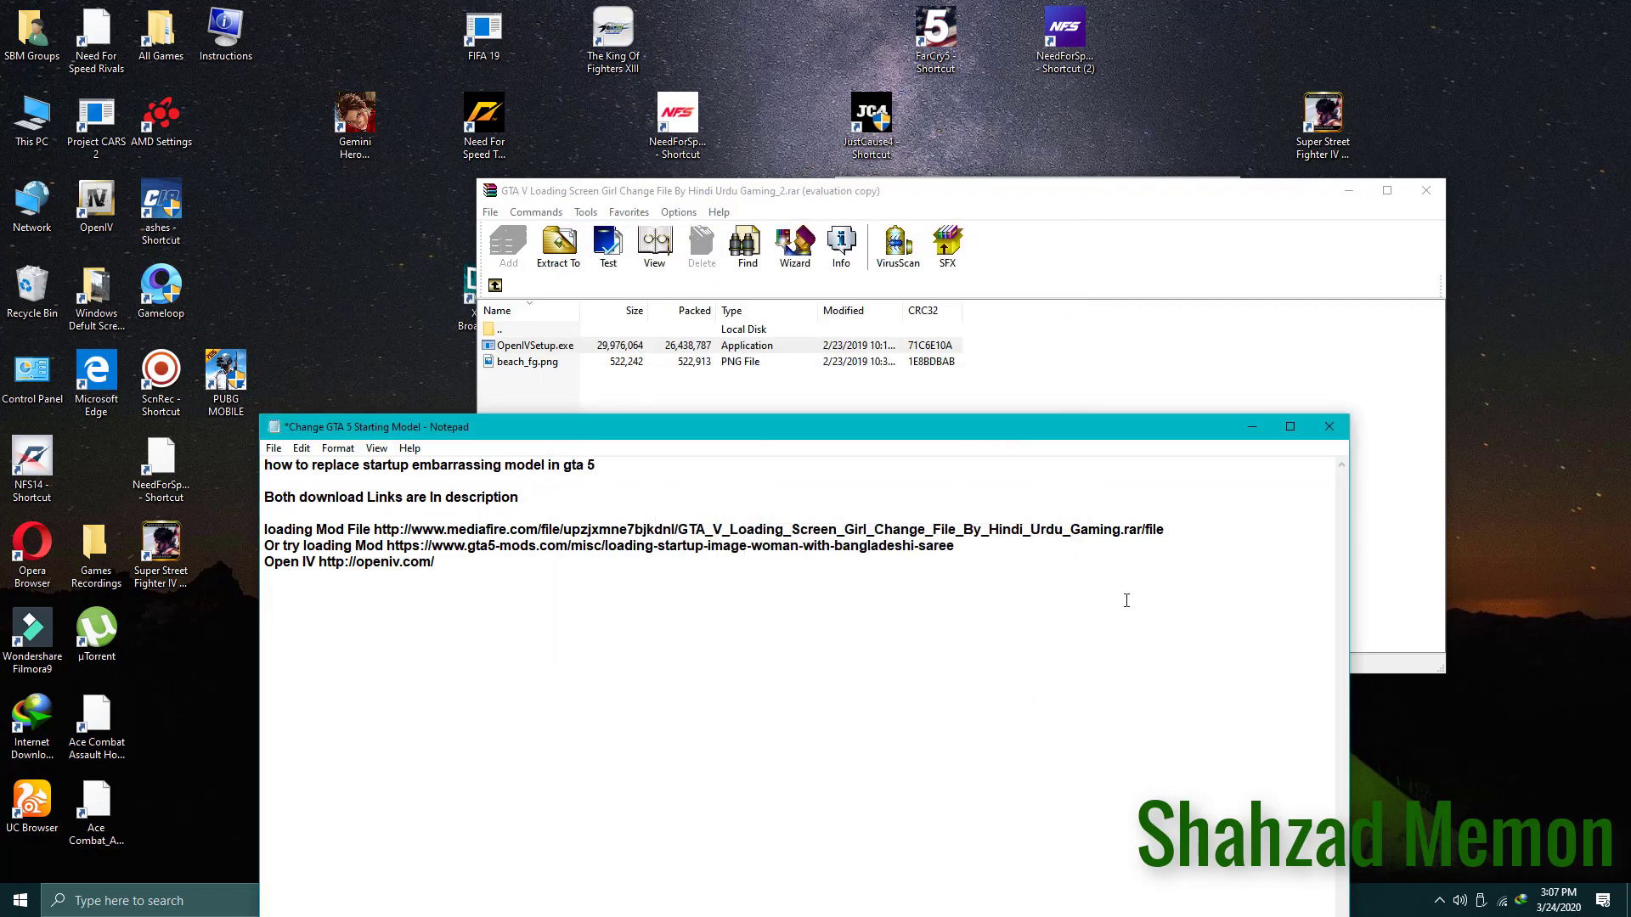
click(1251, 430)
click(1018, 902)
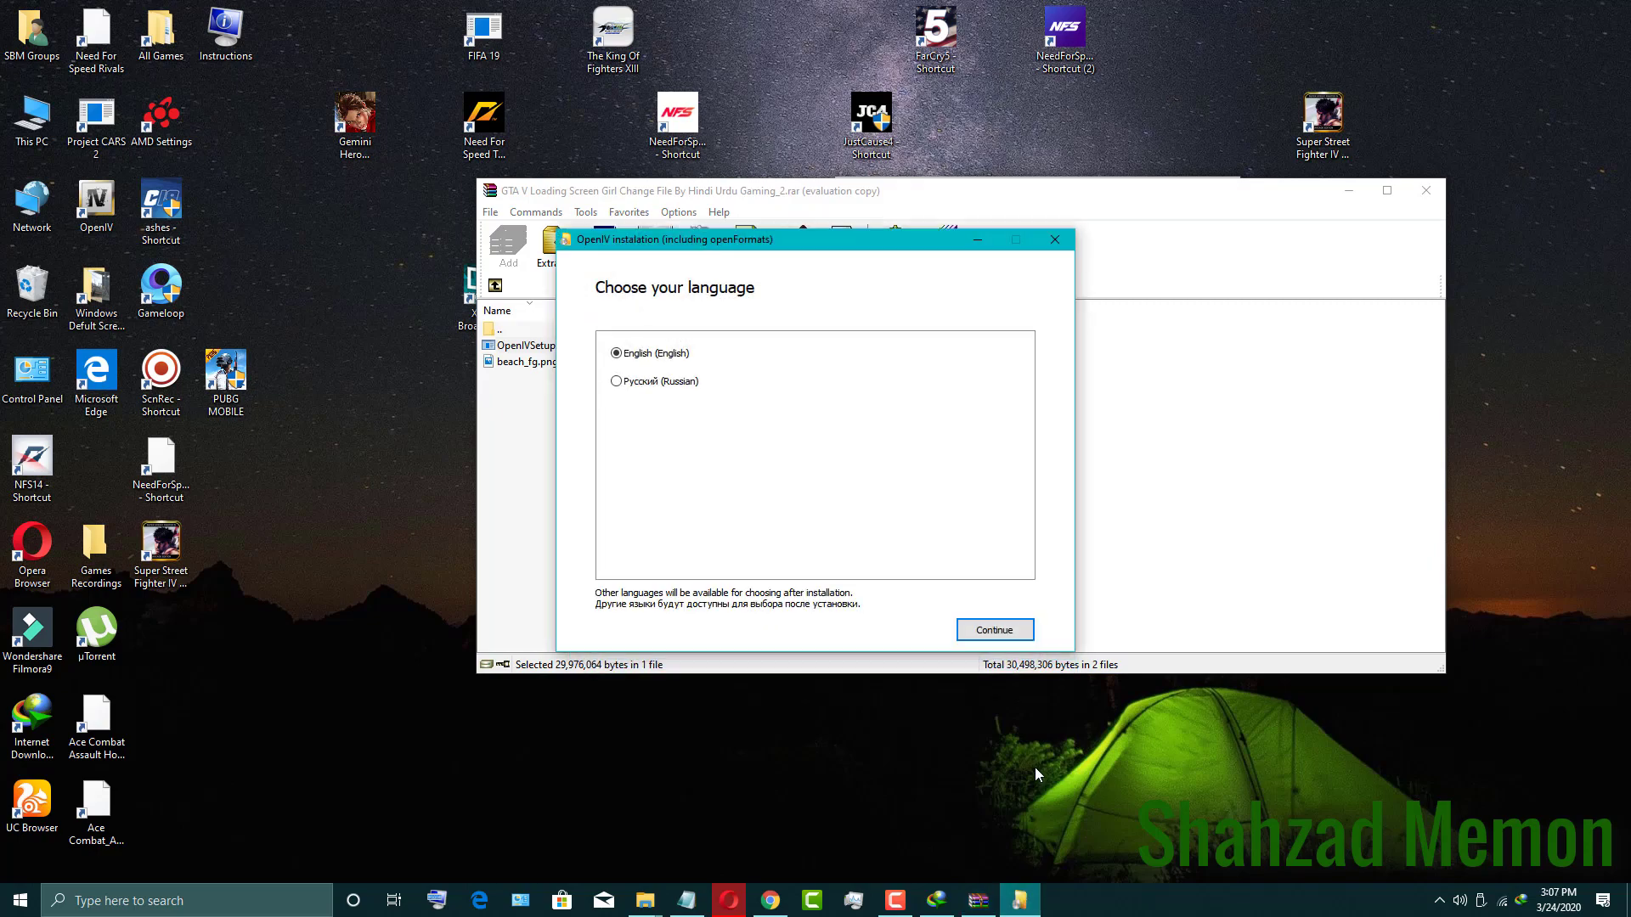
- Install OpenIV with English as the setup language and close the finished installer
click(993, 627)
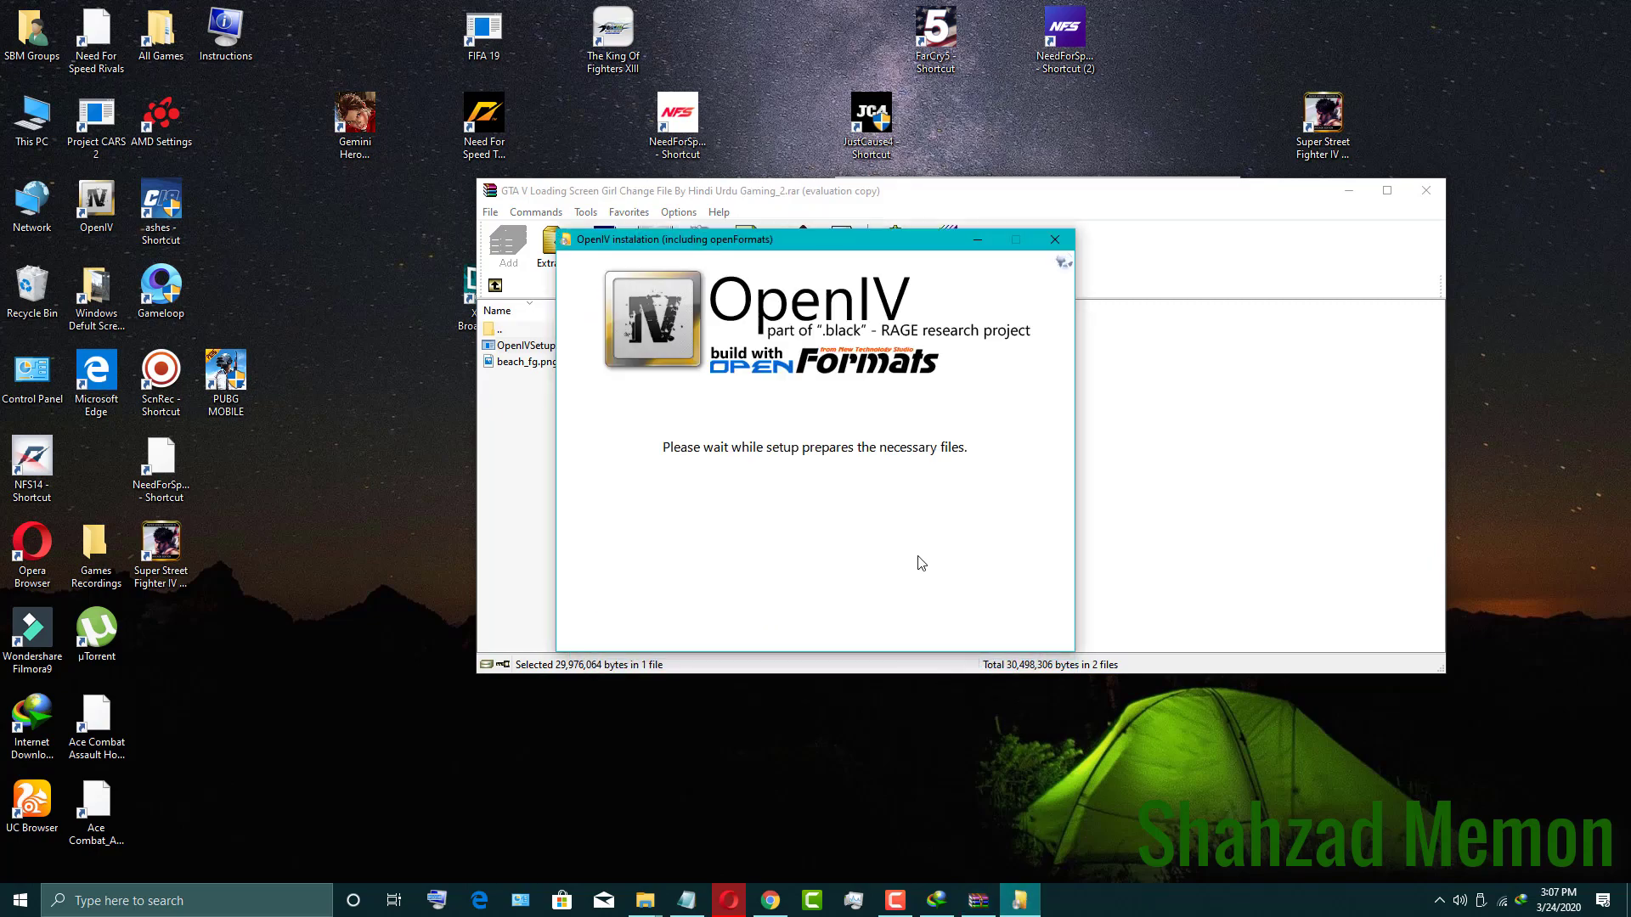
click(985, 630)
click(985, 629)
click(802, 508)
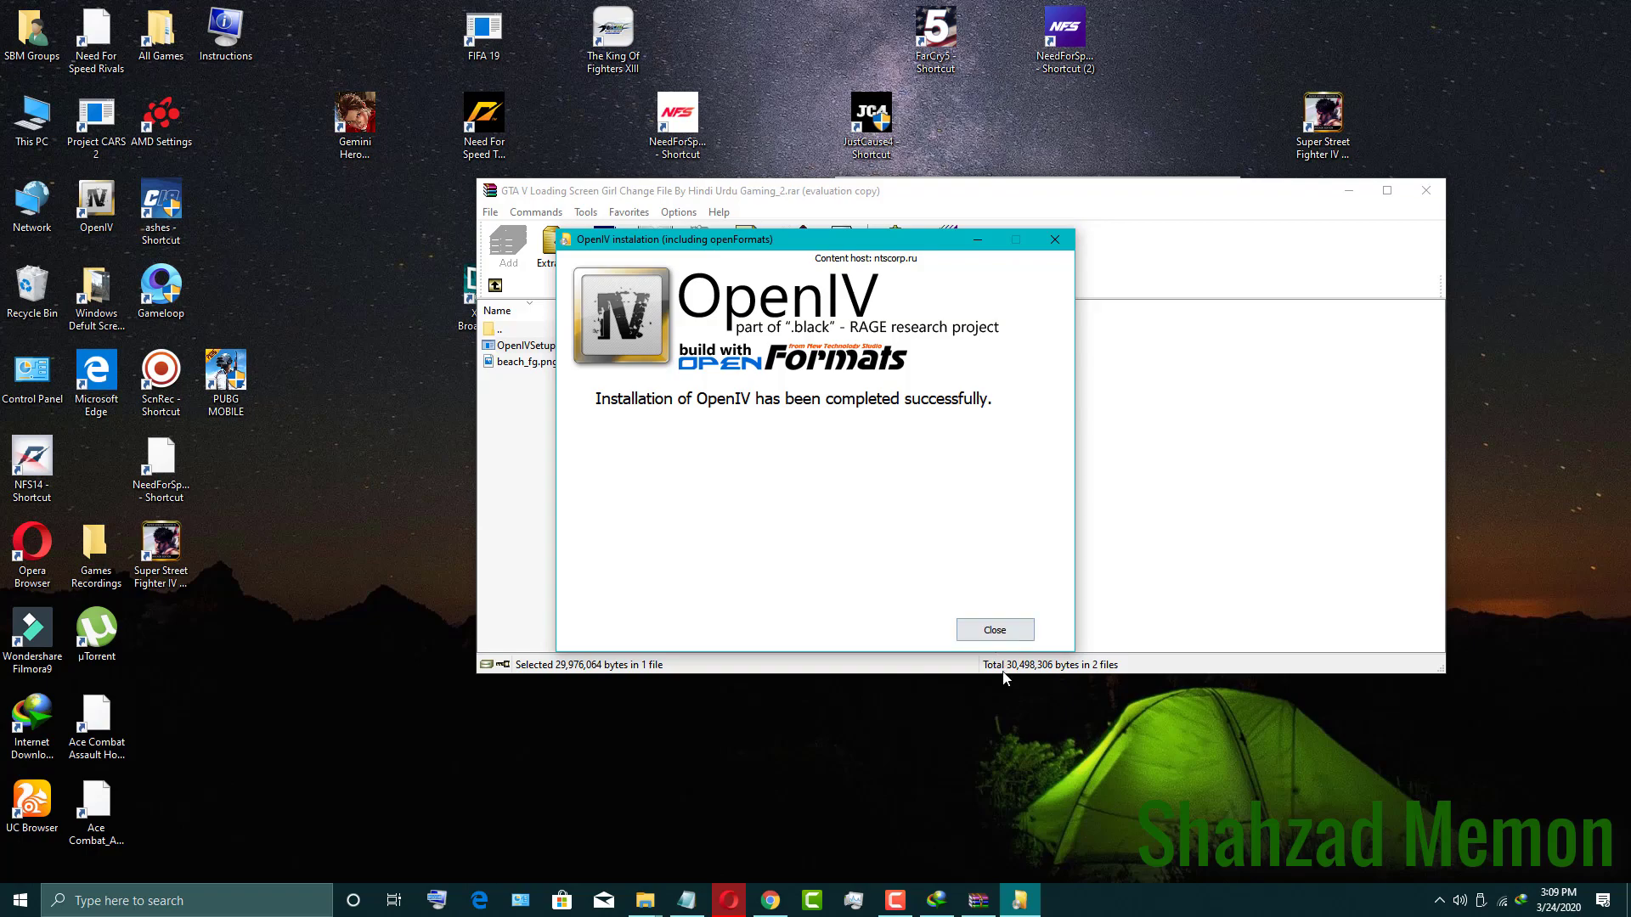
click(993, 629)
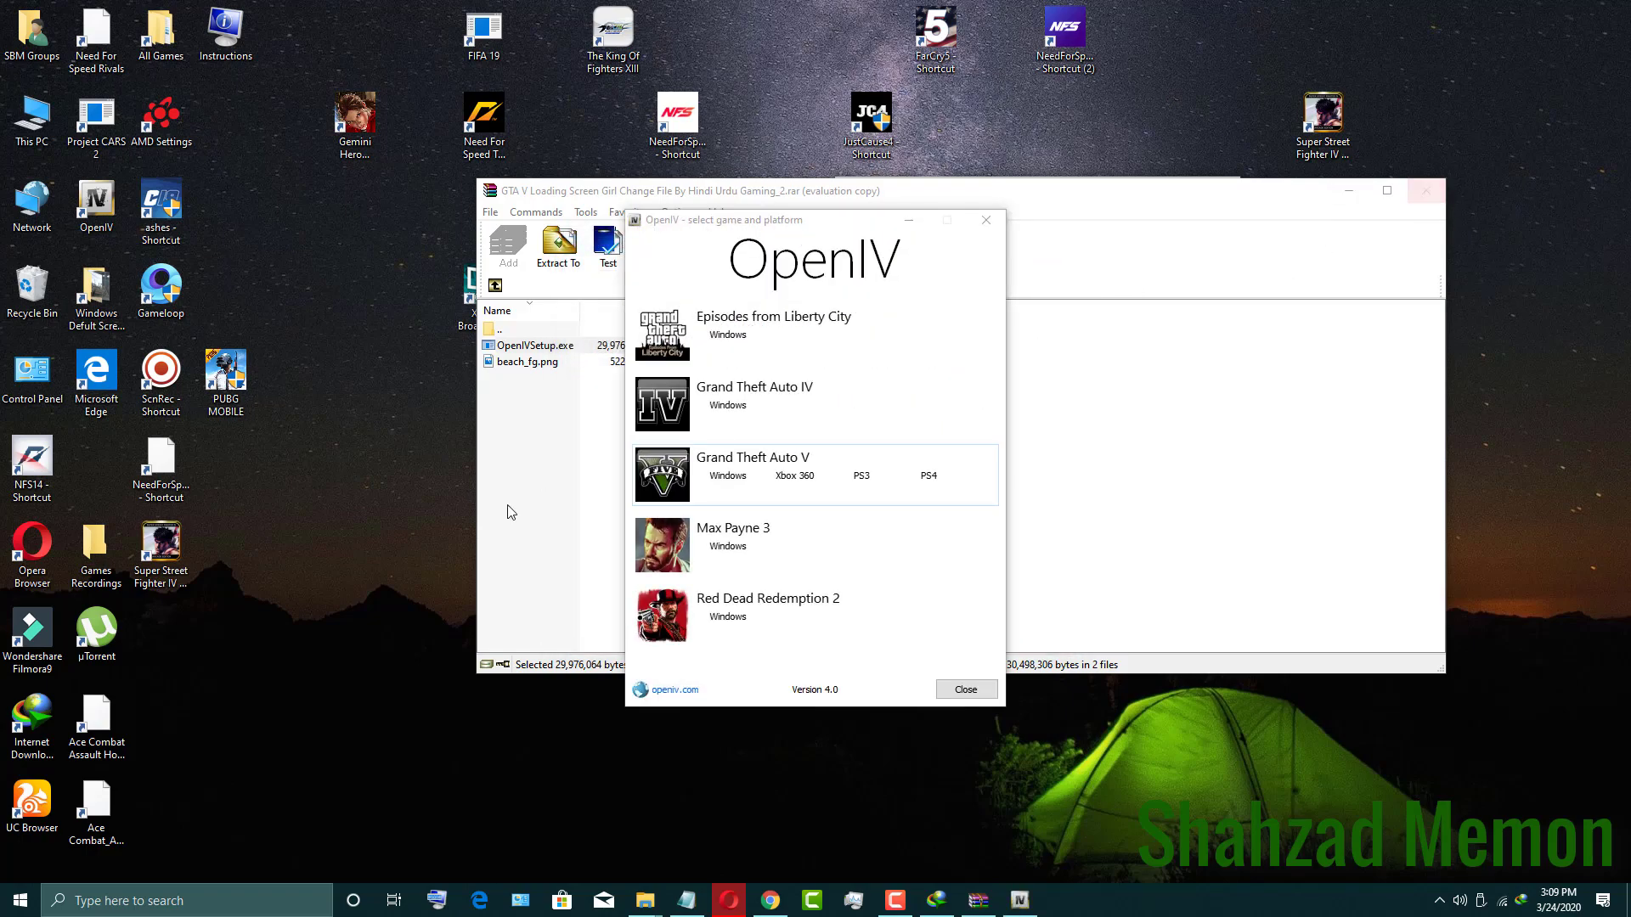
- Load Grand Theft Auto V for Windows using the GTA 5 folder in Games Installation on drive F: as the game location
click(728, 476)
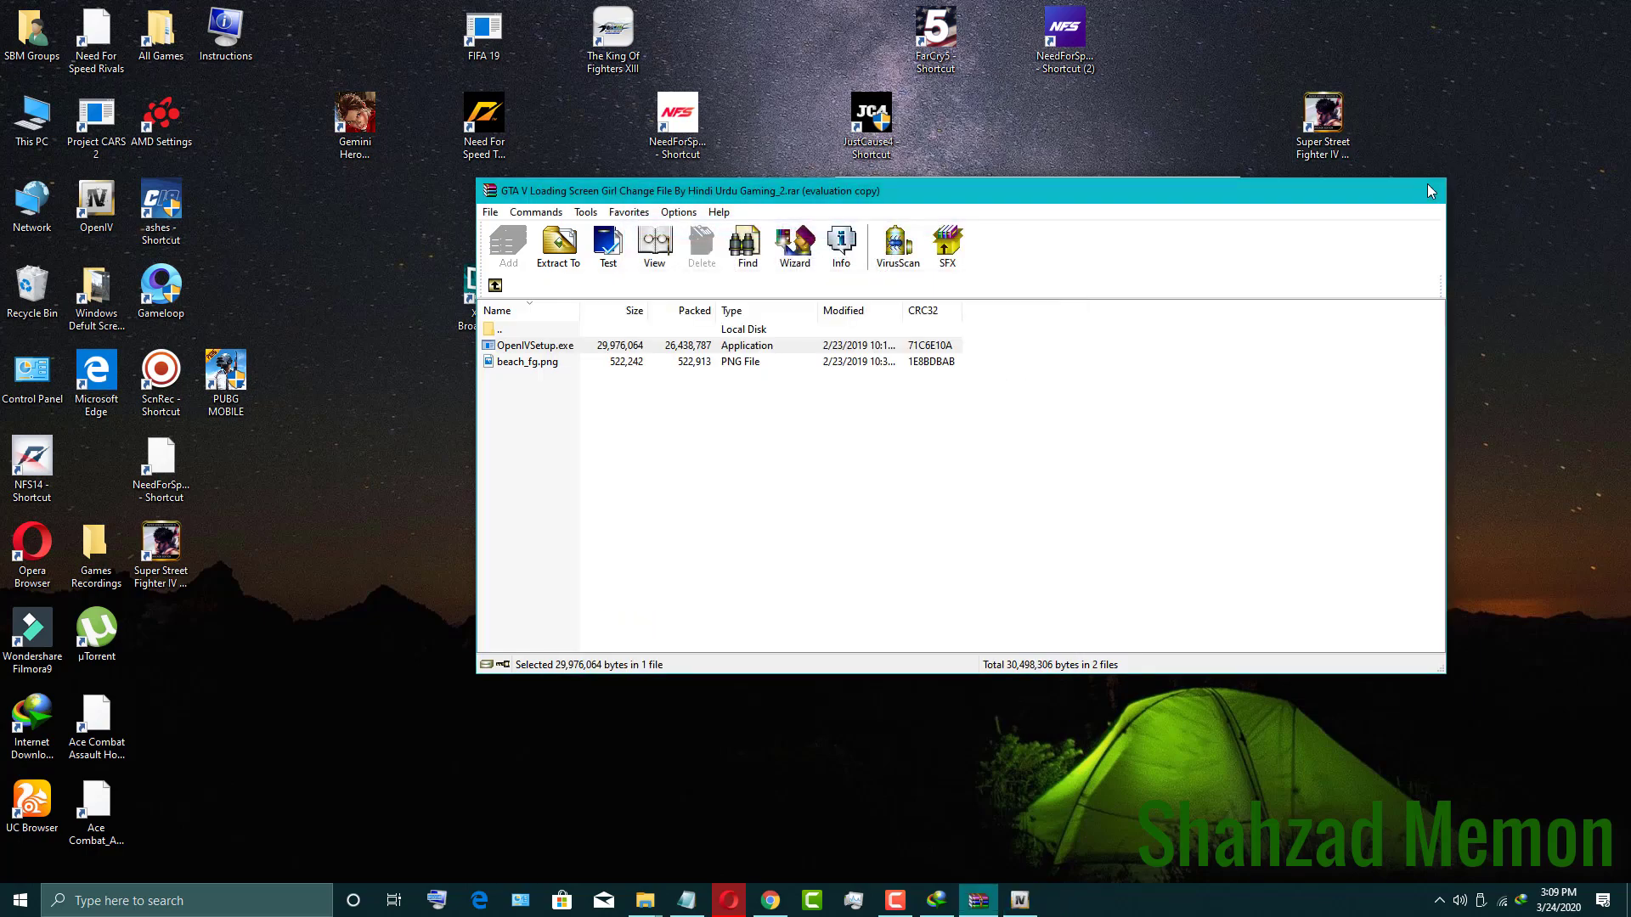
click(937, 467)
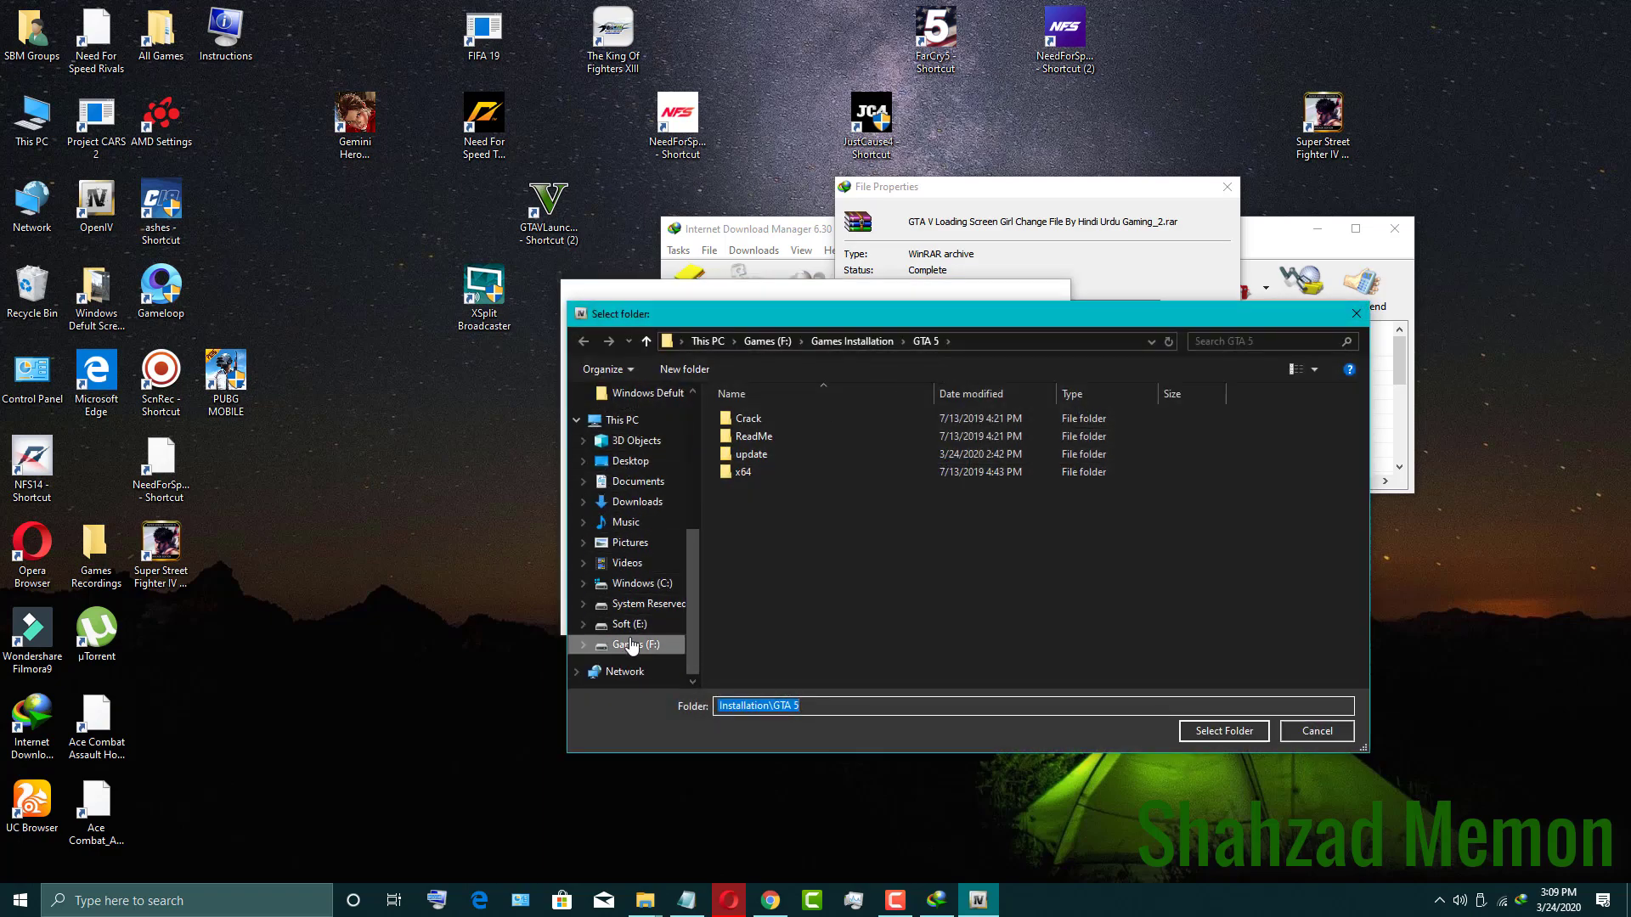
click(633, 645)
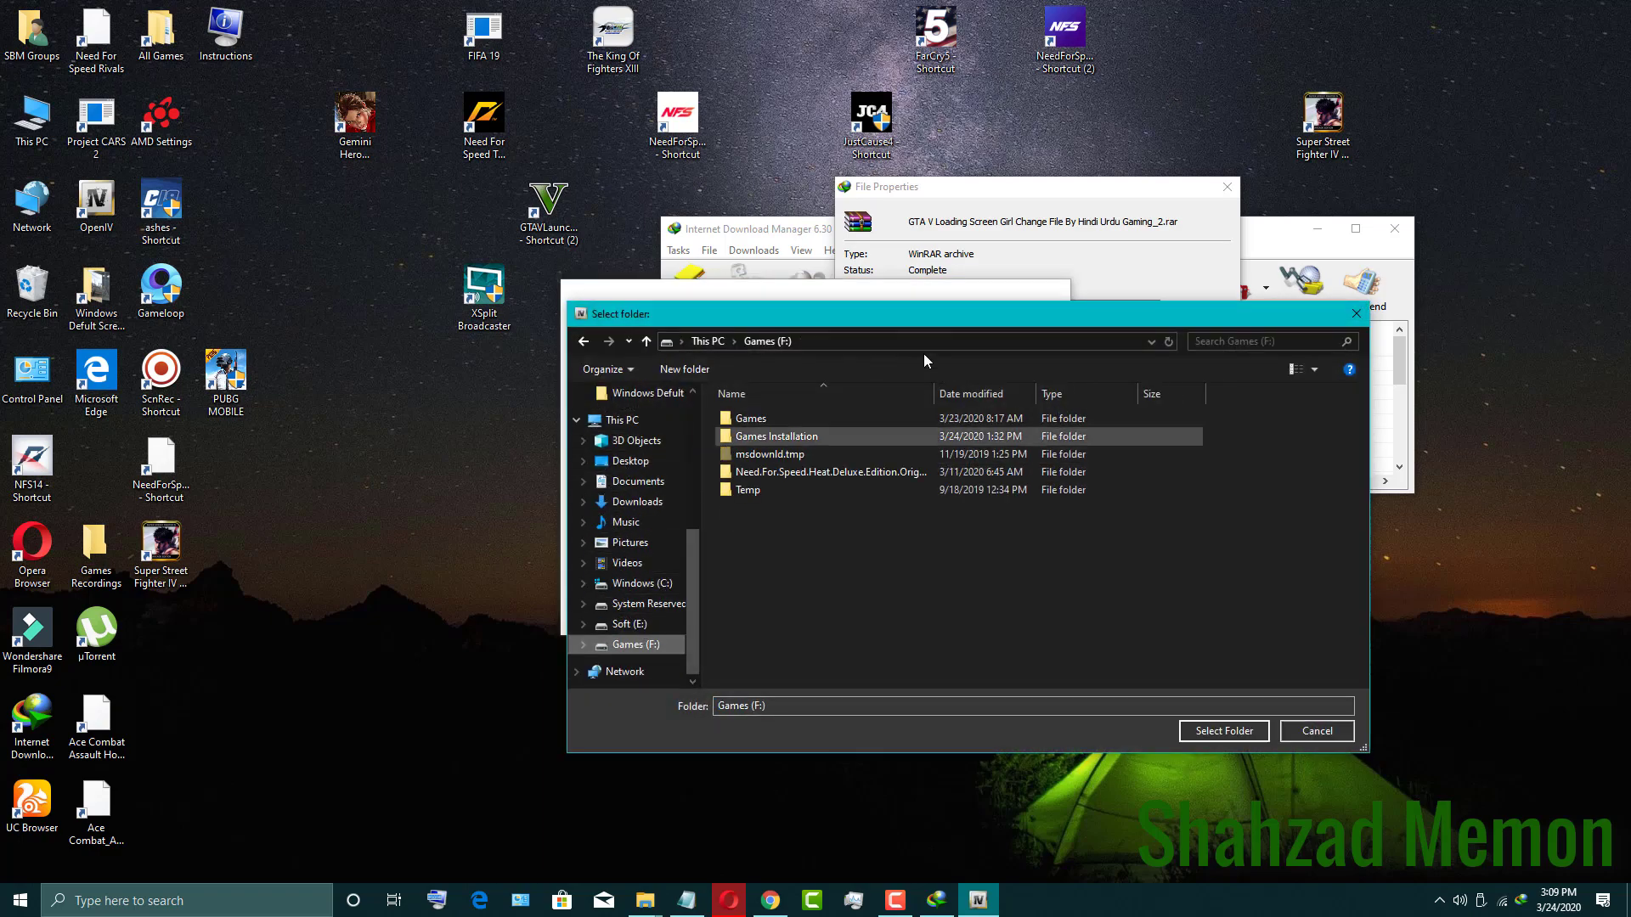
double_click(782, 436)
click(779, 520)
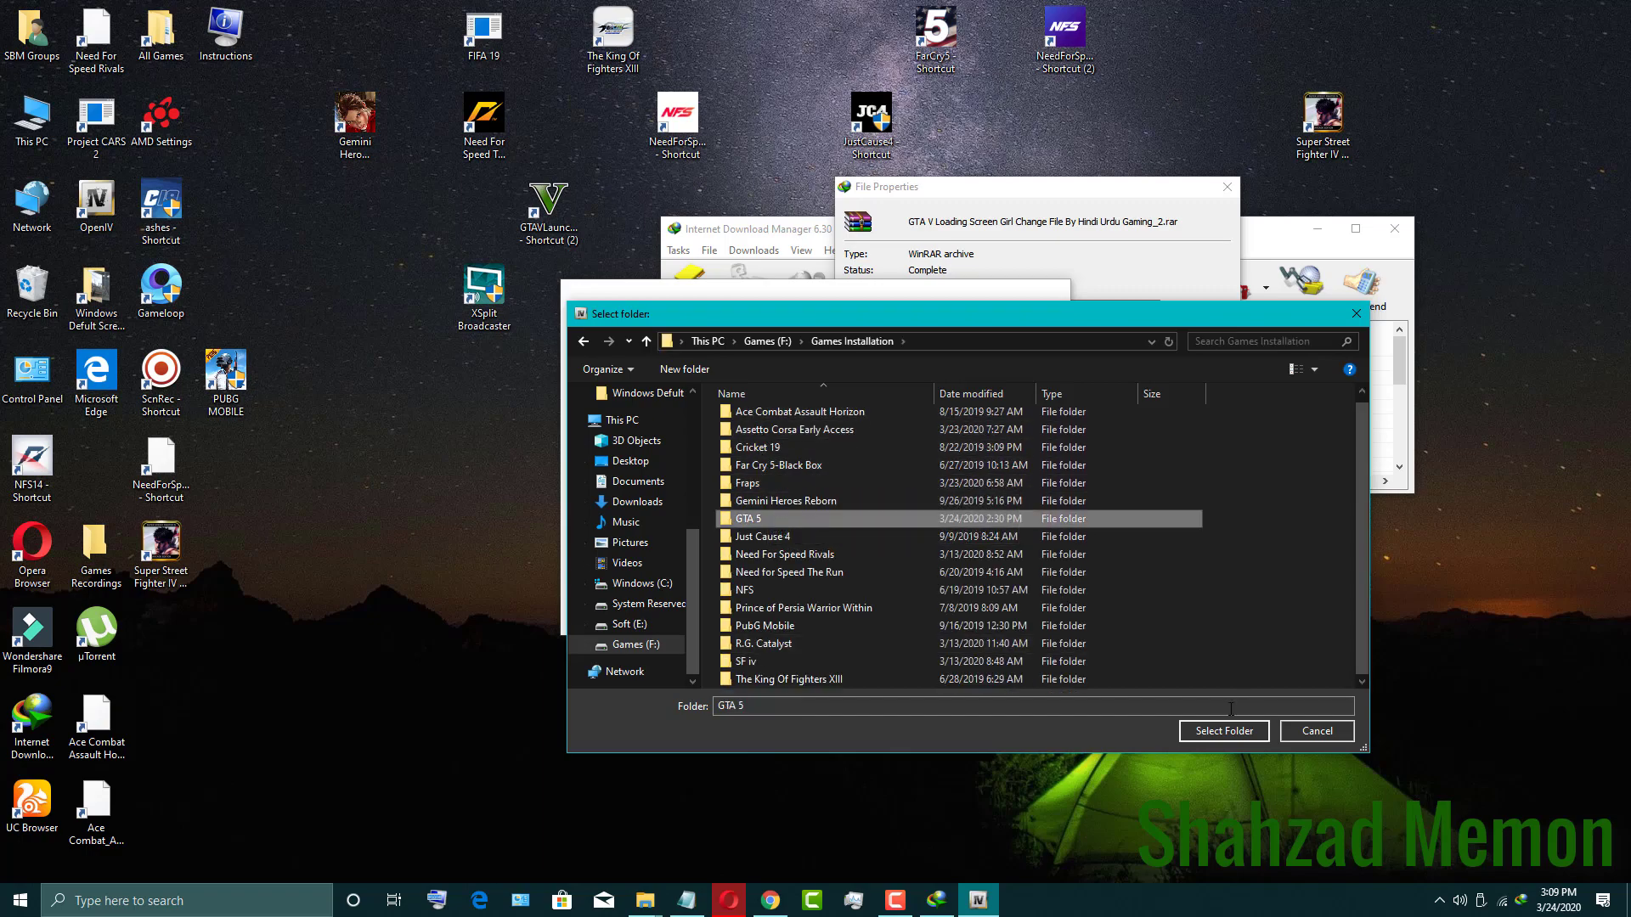
click(1224, 731)
drag(918, 285, 1050, 244)
click(796, 501)
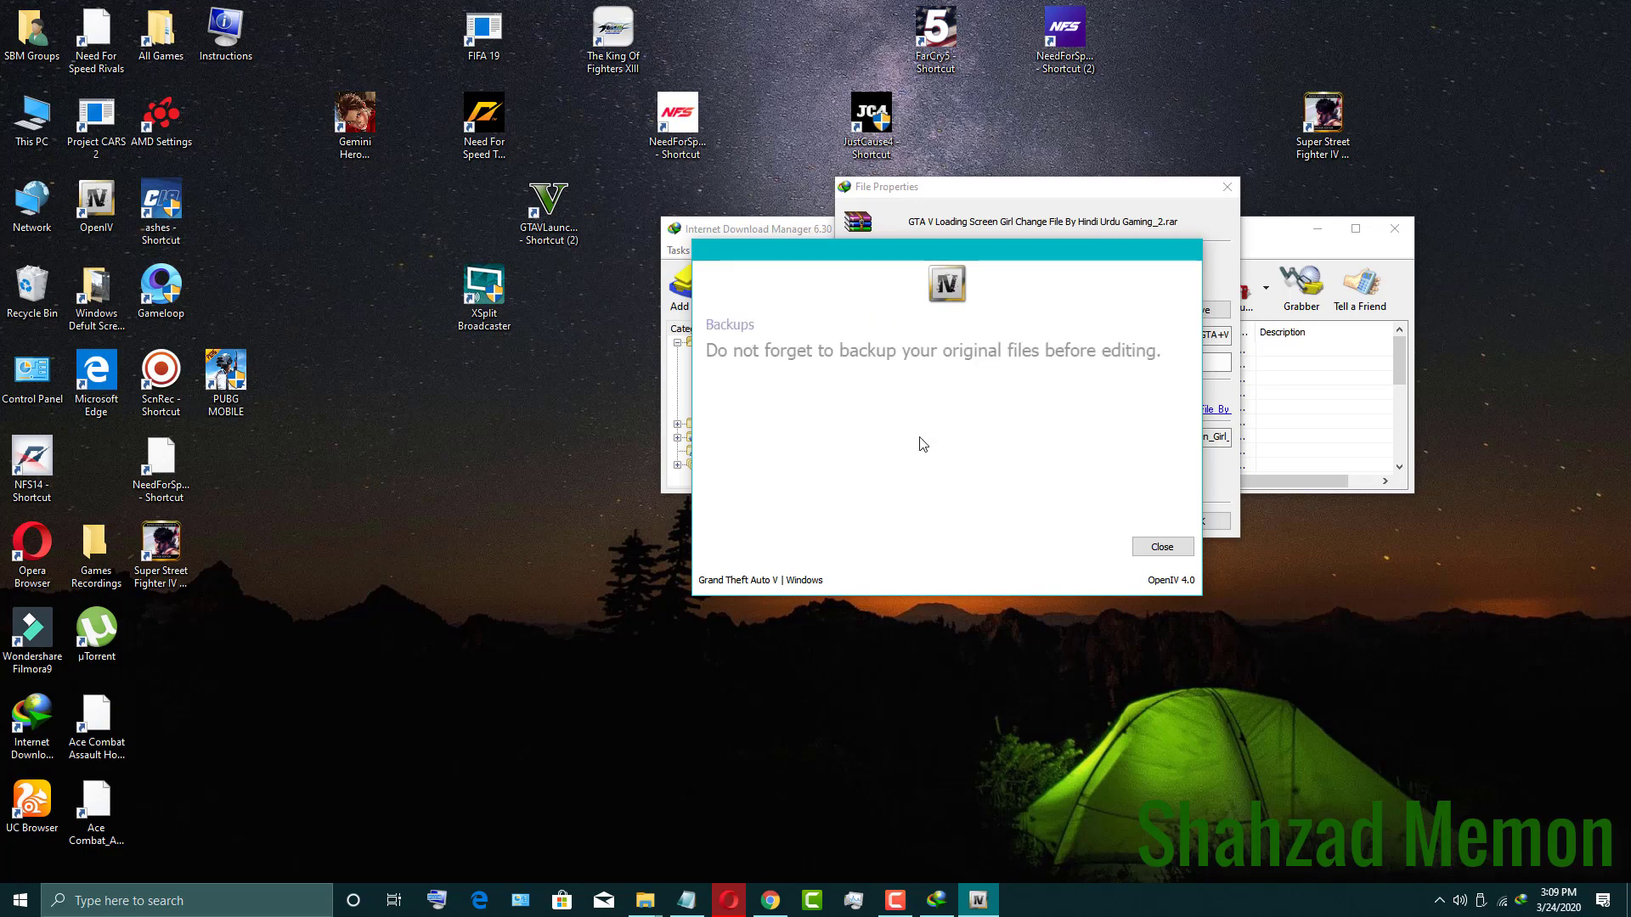
click(767, 485)
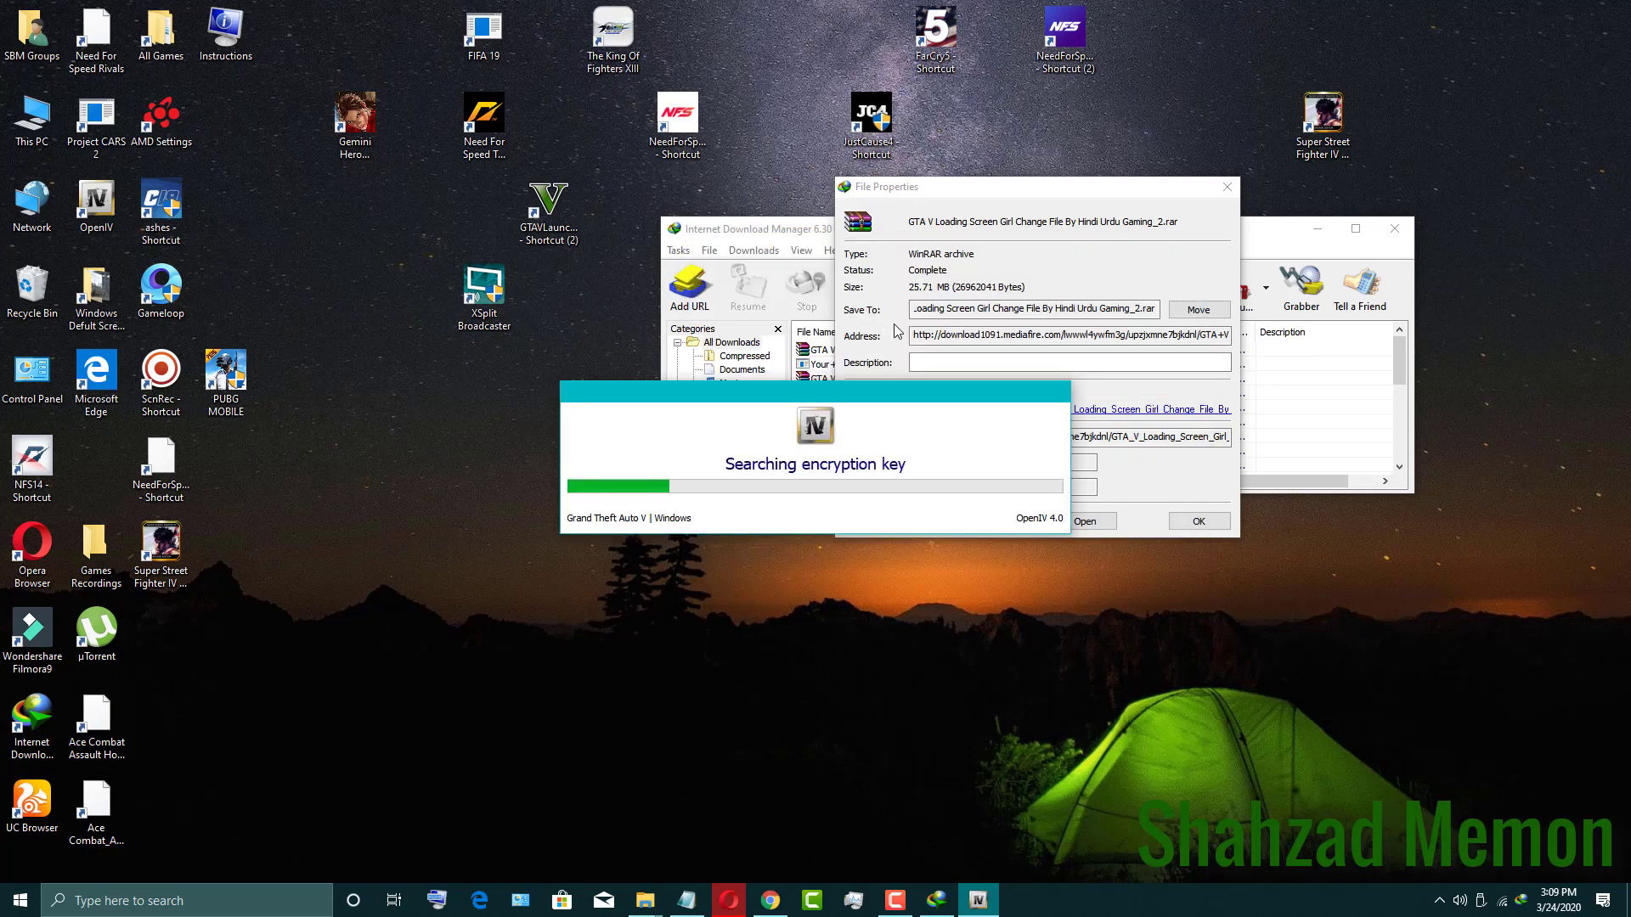
- Clear the Internet Download Manager windows out of the way and decline the OpenIV 4.0 welcome video
click(1227, 188)
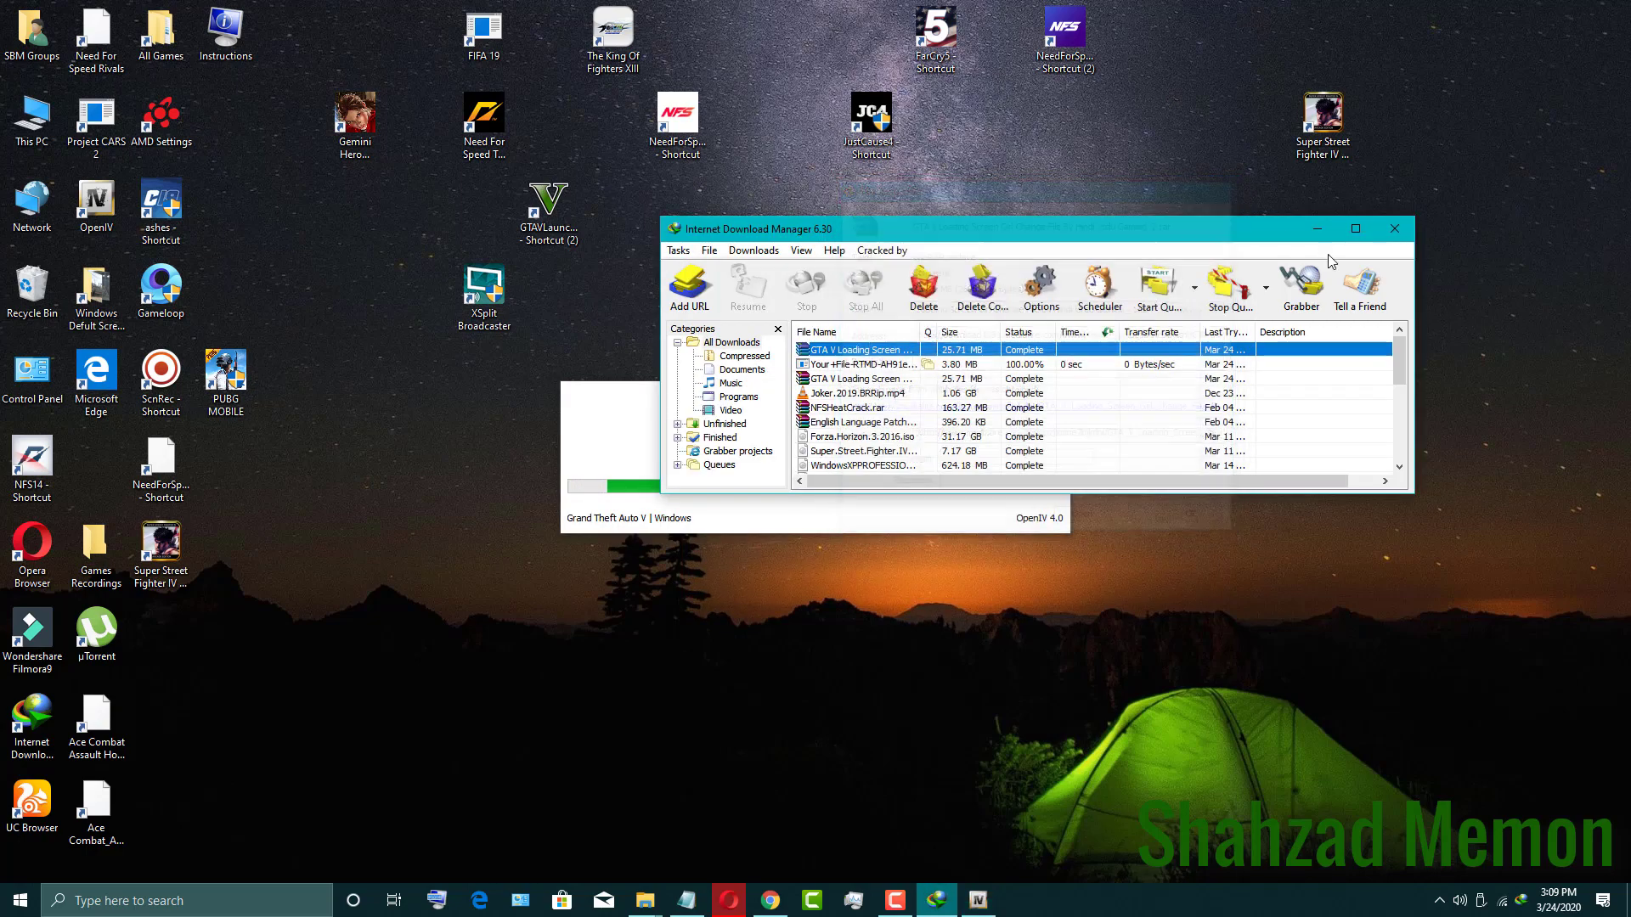
click(1318, 229)
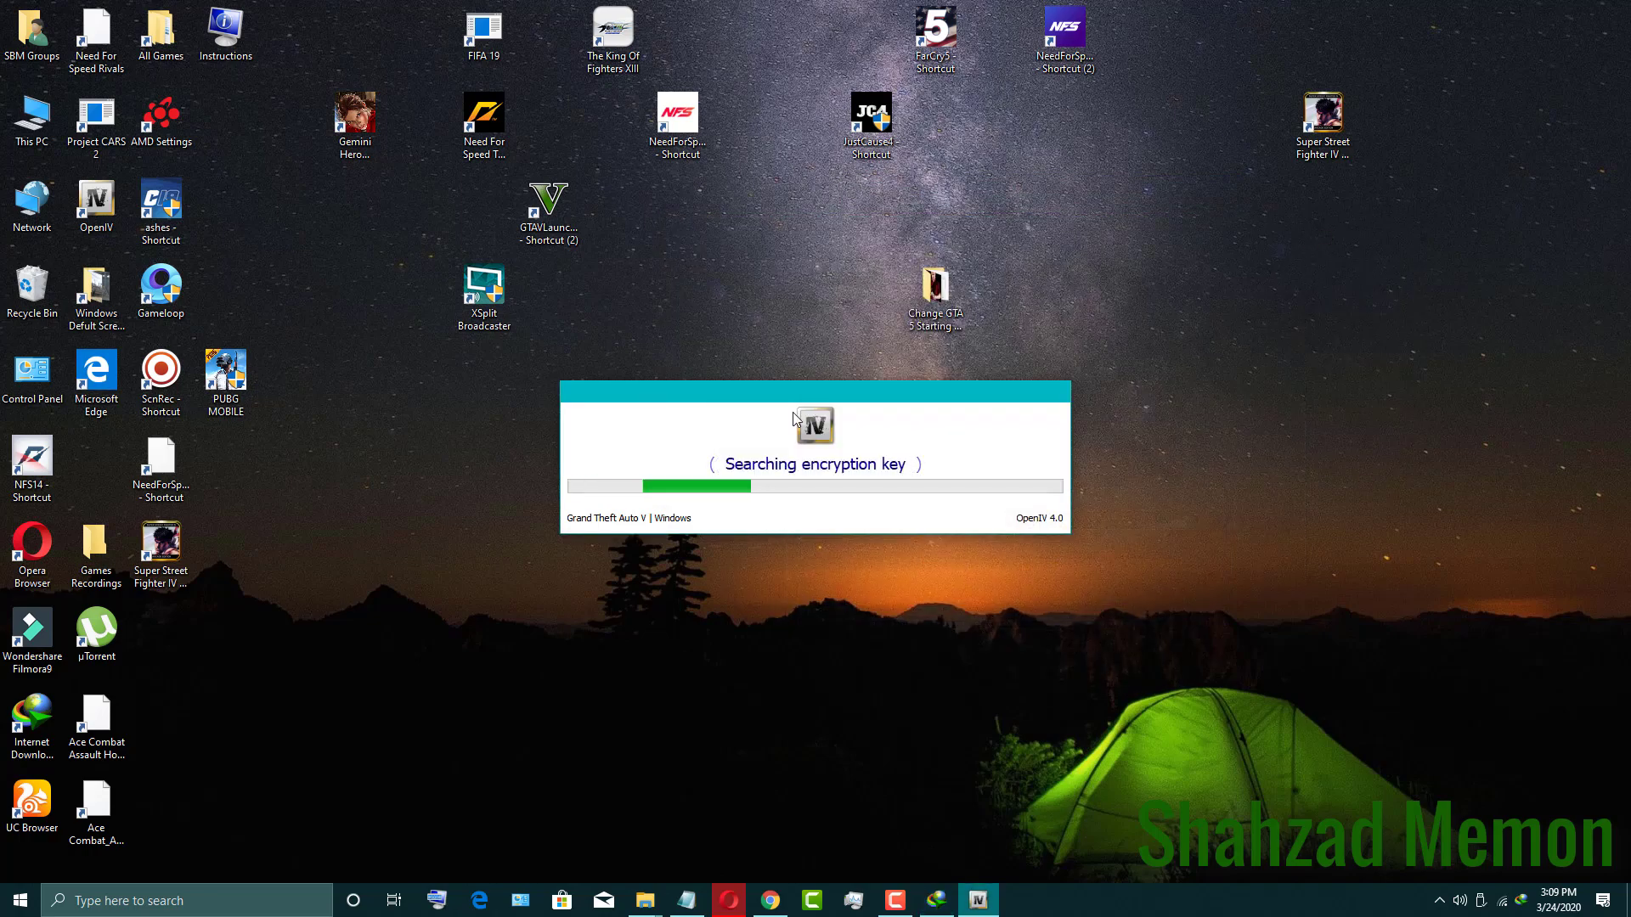
drag(816, 392, 954, 257)
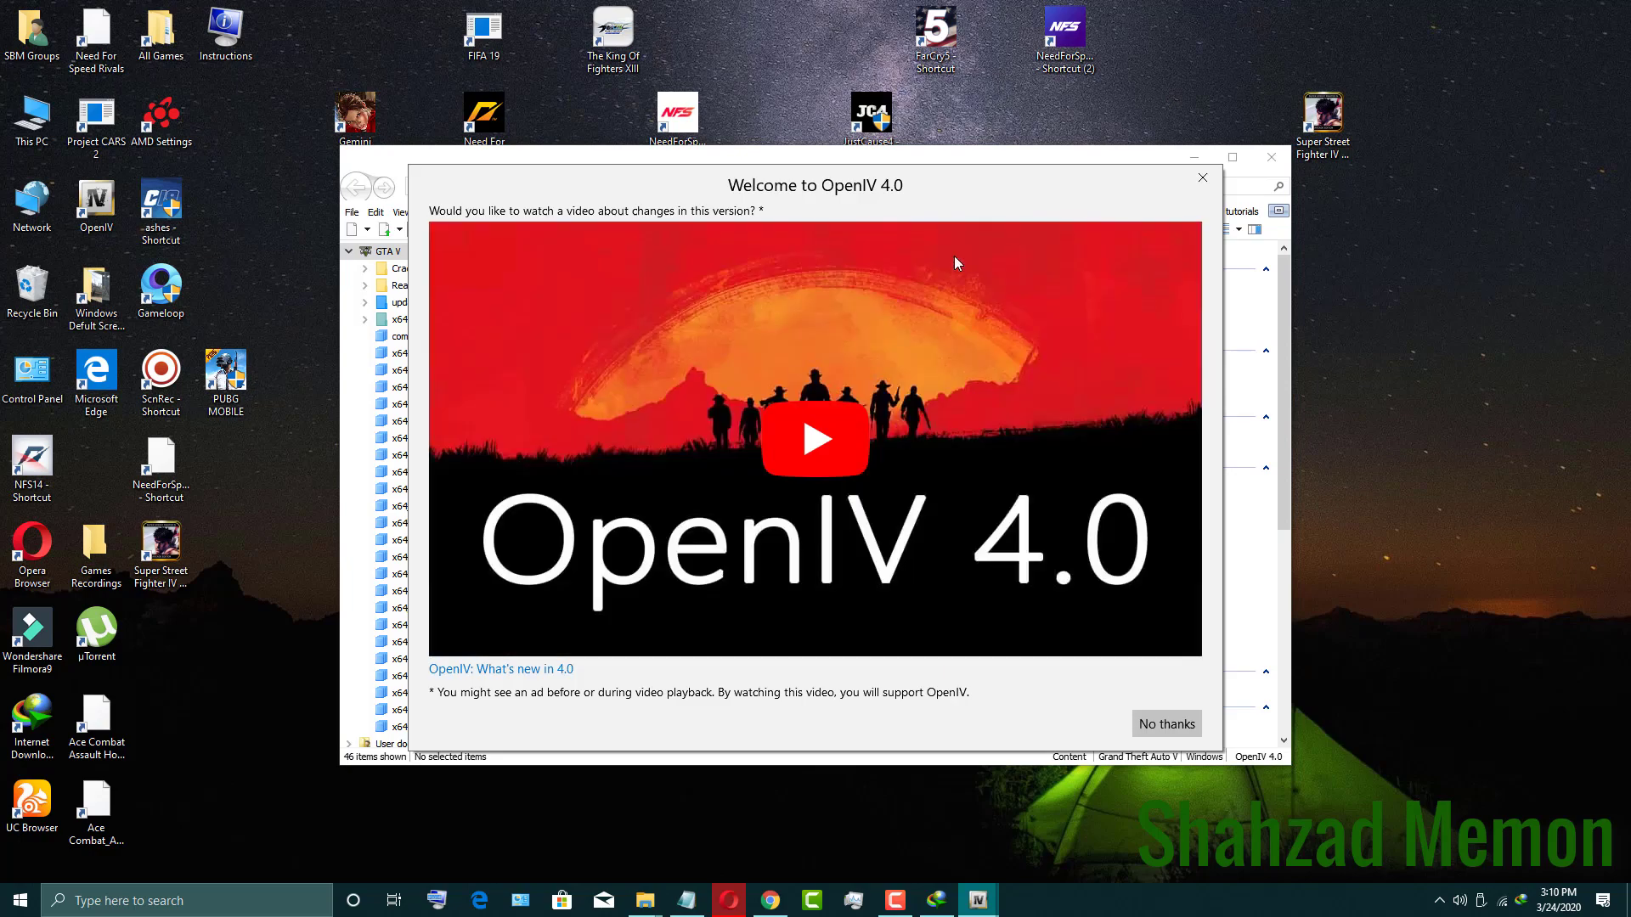
click(1167, 724)
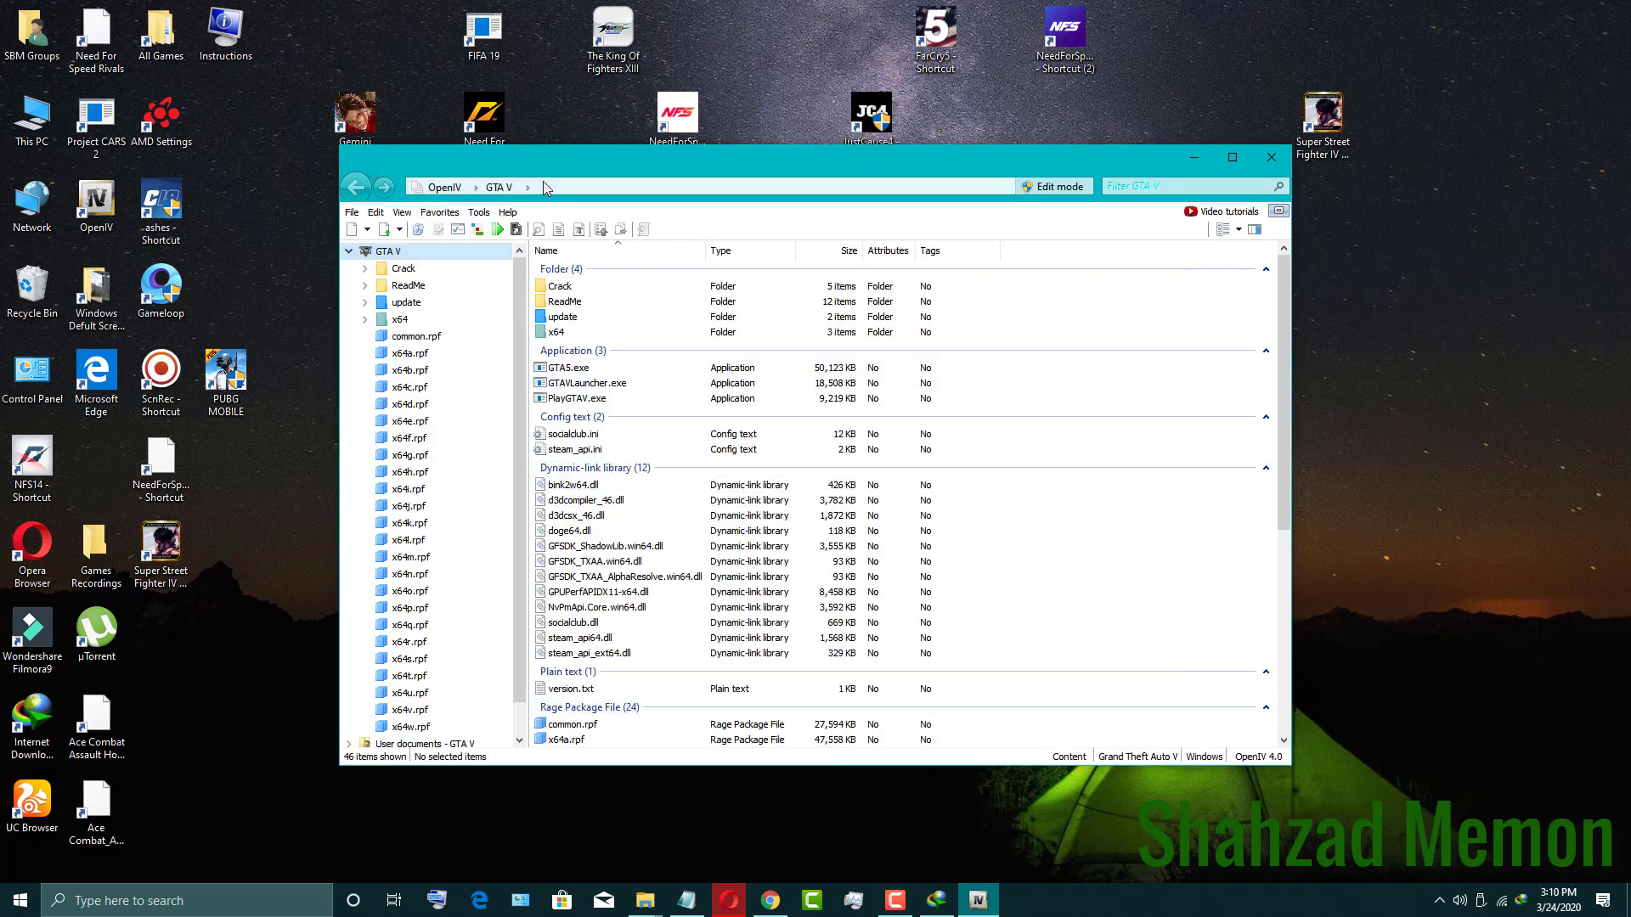
- Turn on edit mode for the GTA V files and accept the automatic saving of changes
mouse_move(520, 309)
mouse_down()
mouse_move(519, 345)
mouse_move(518, 311)
mouse_up()
click(1054, 187)
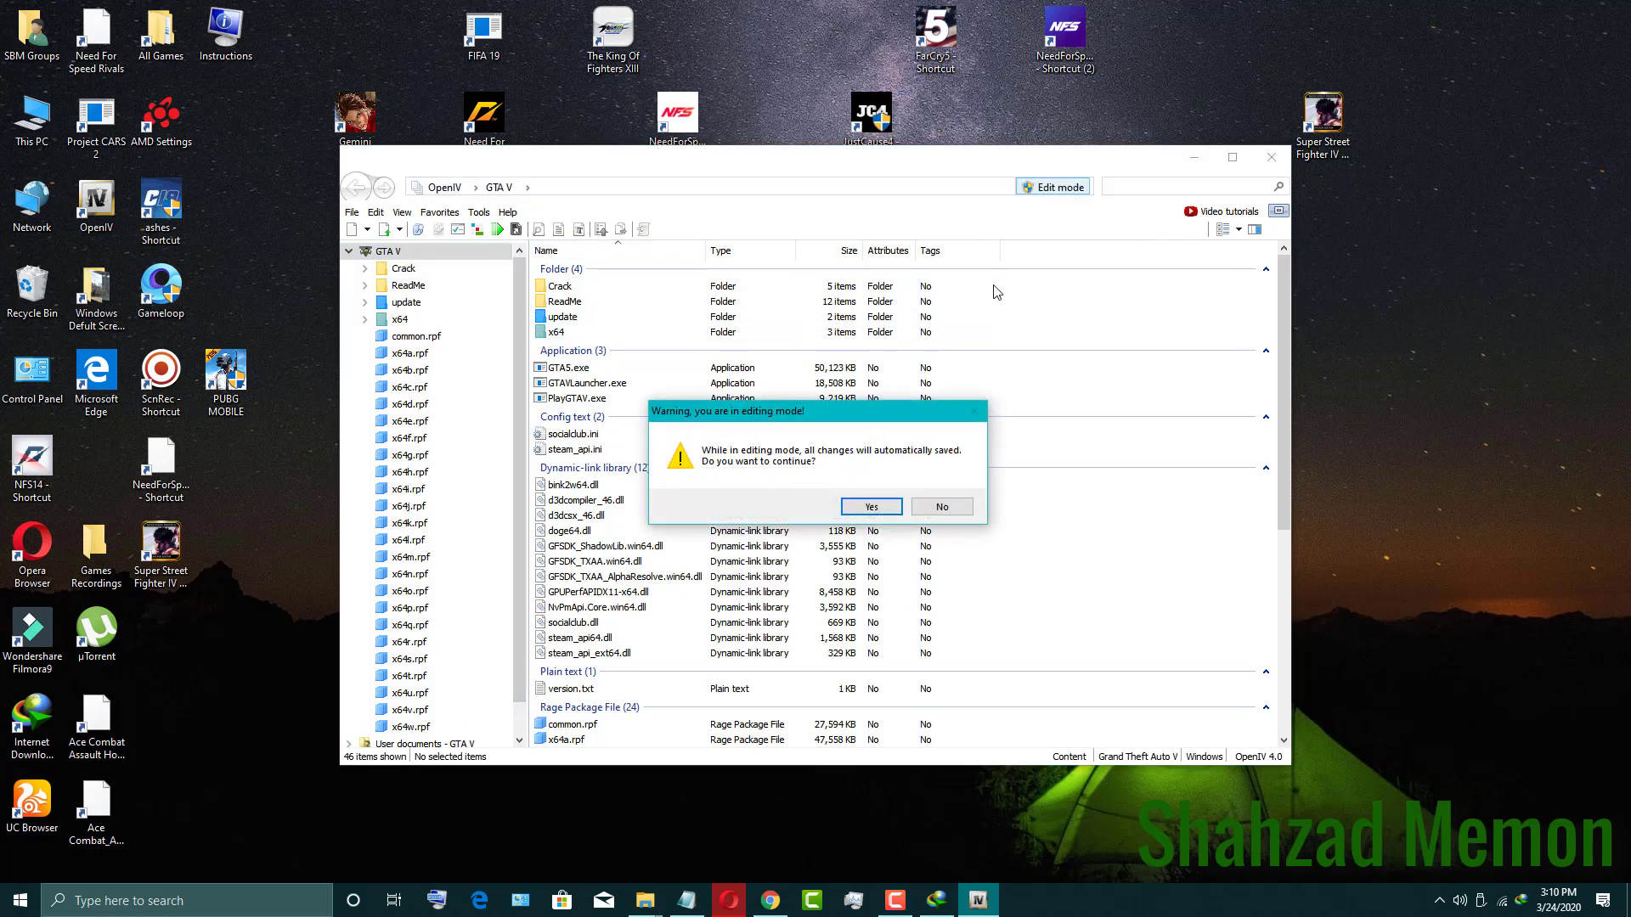
click(870, 507)
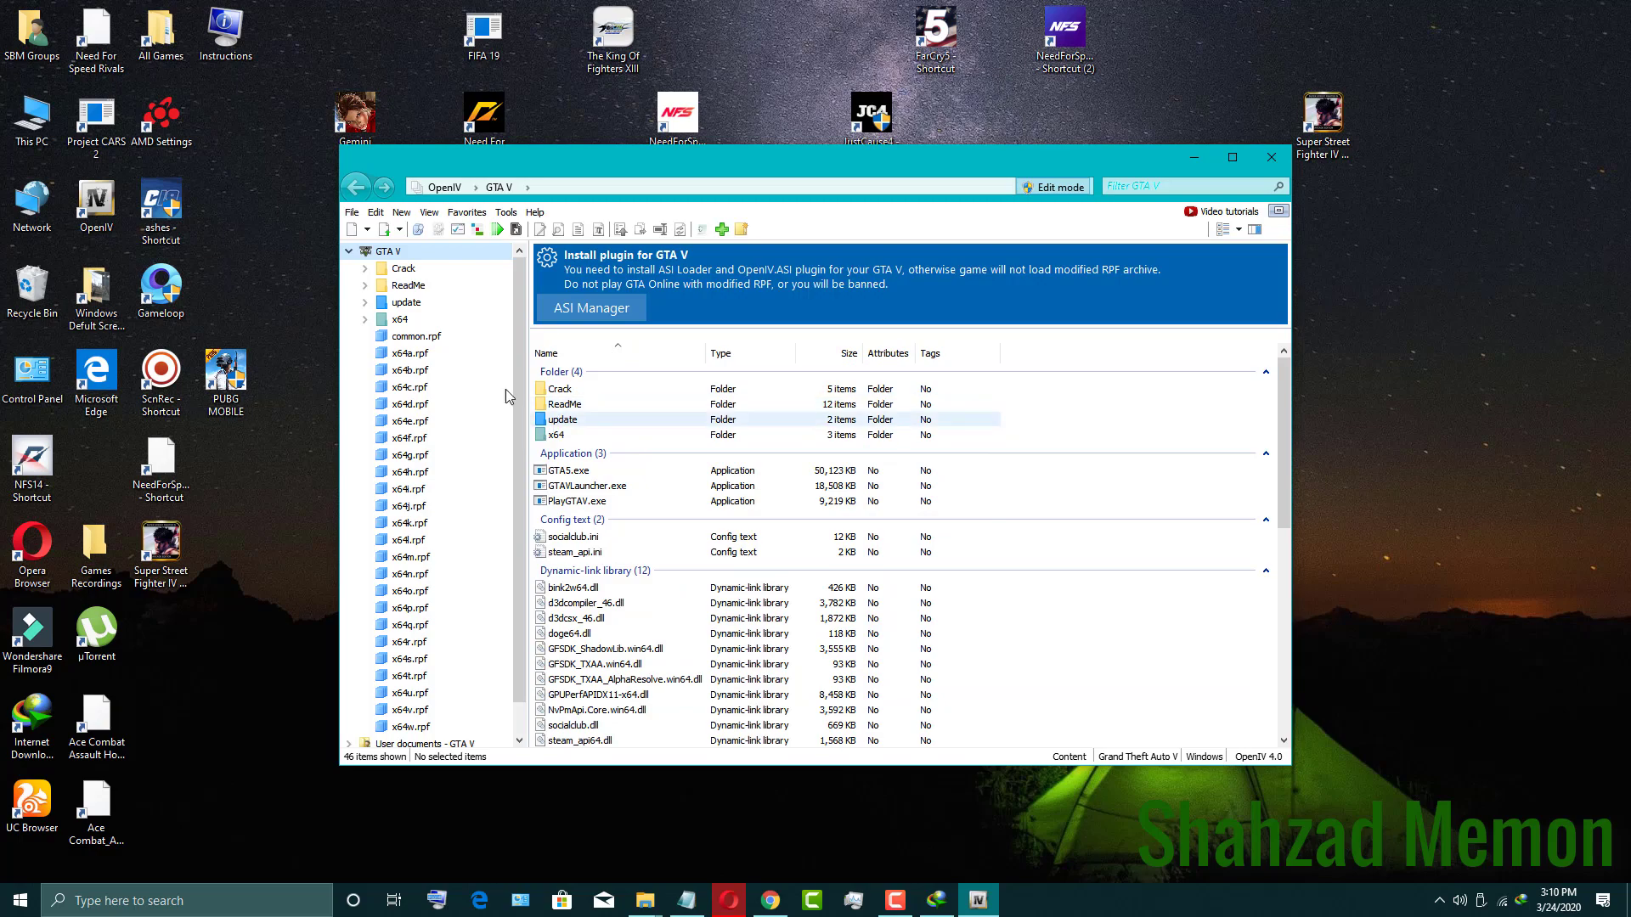
- Install the ASI Loader, OpenIV.ASI and openCamera plugins for GTA V, agreeing to create the "mods" folder
click(592, 308)
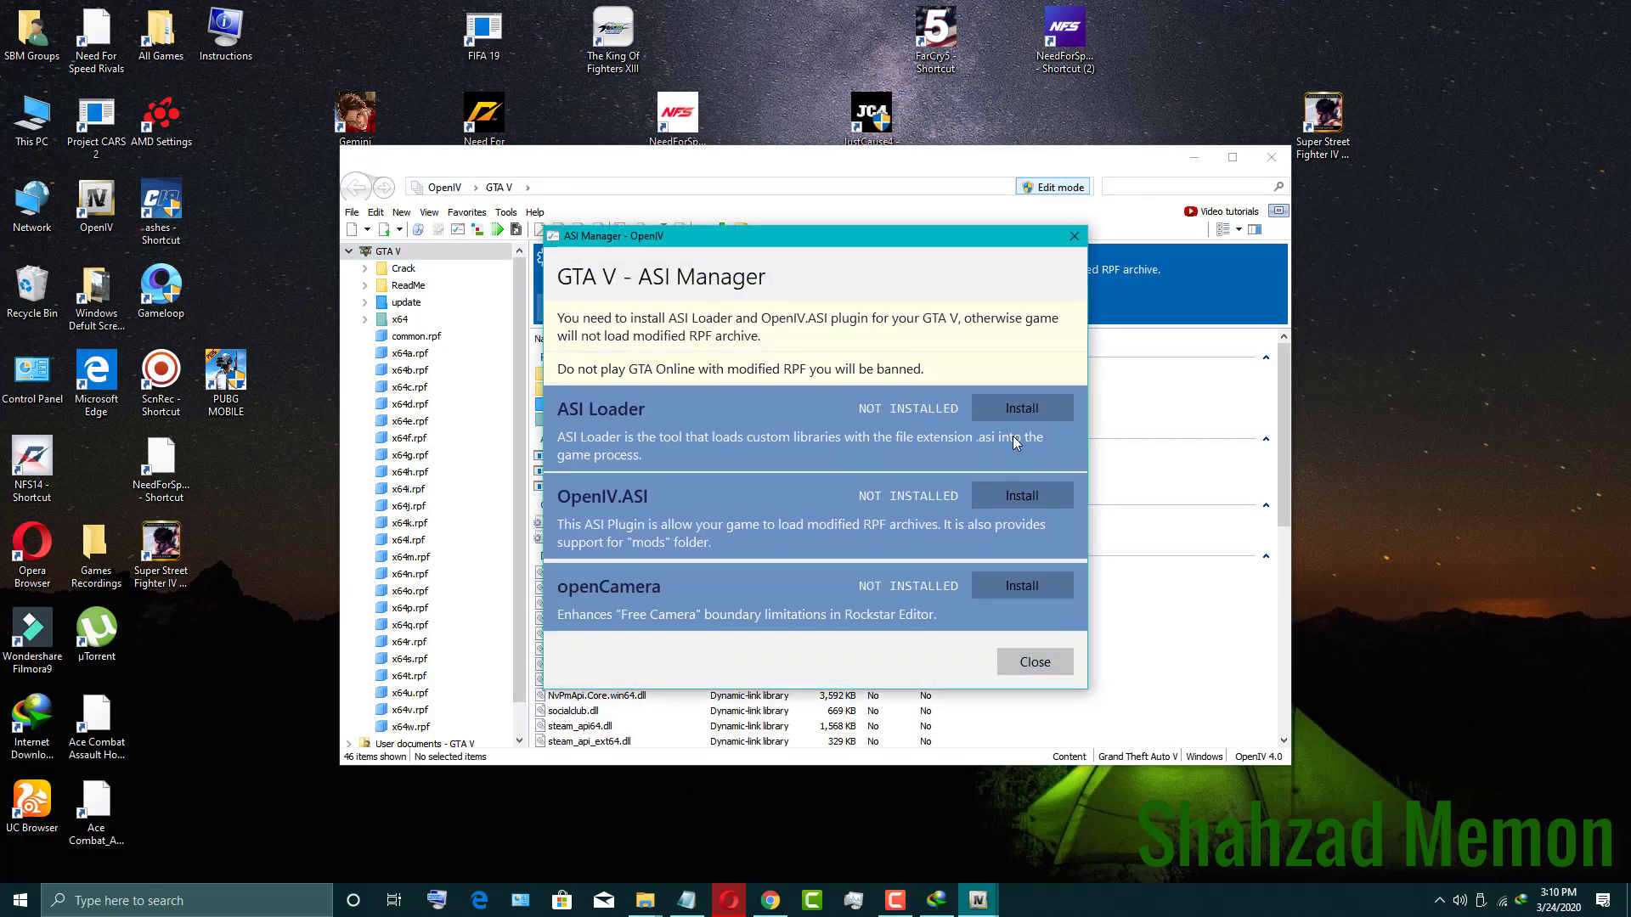
click(1022, 409)
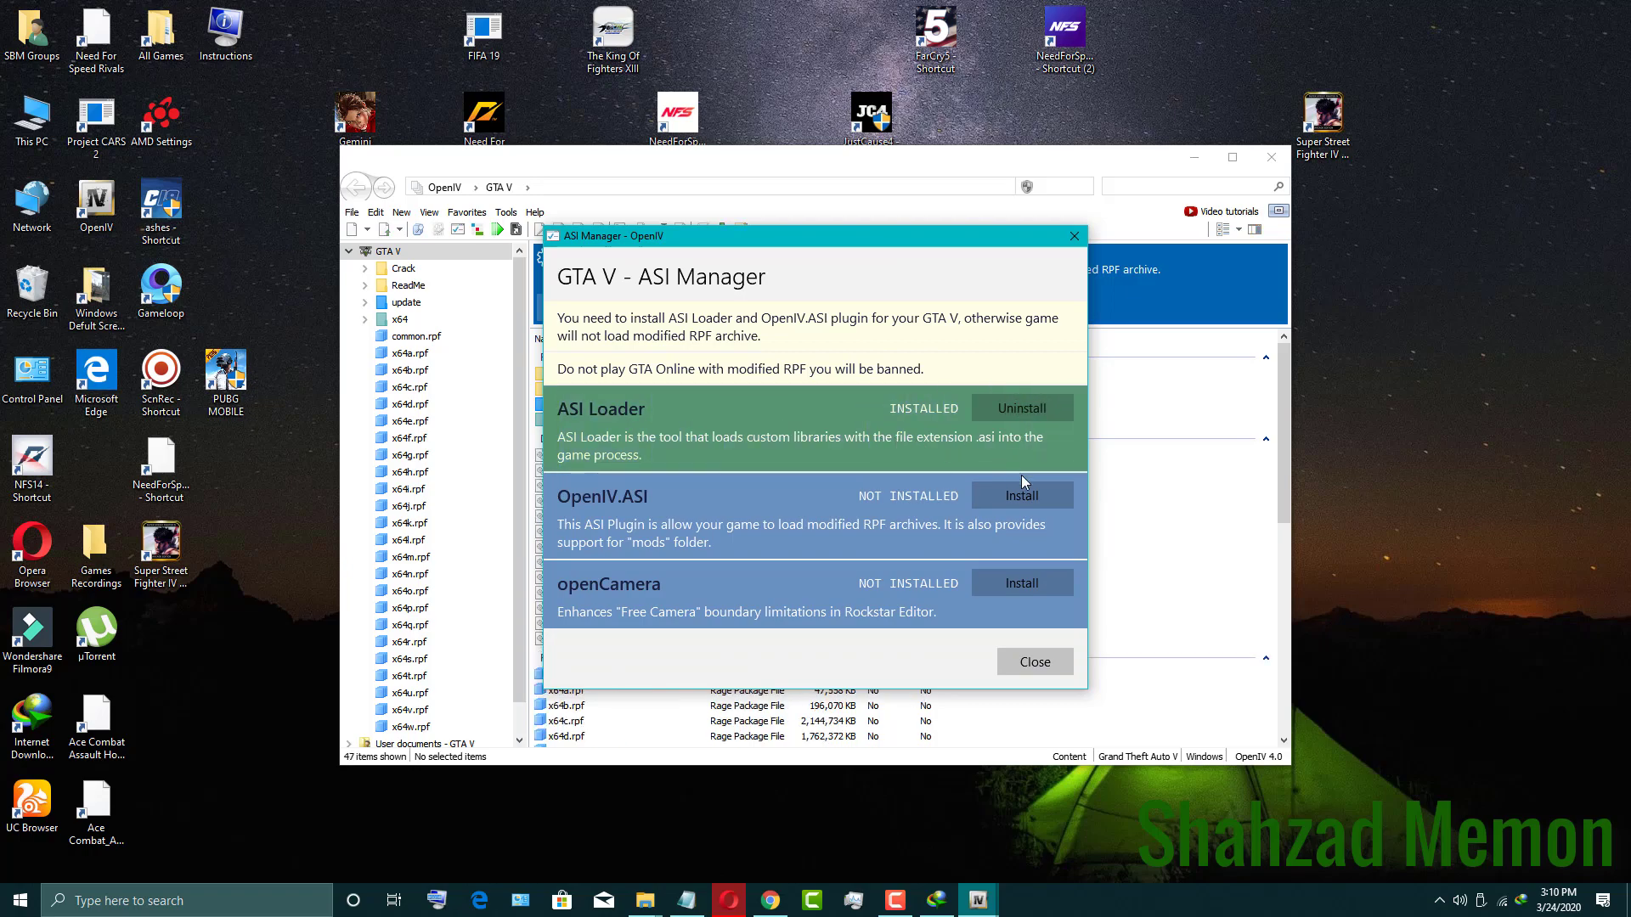
click(1020, 498)
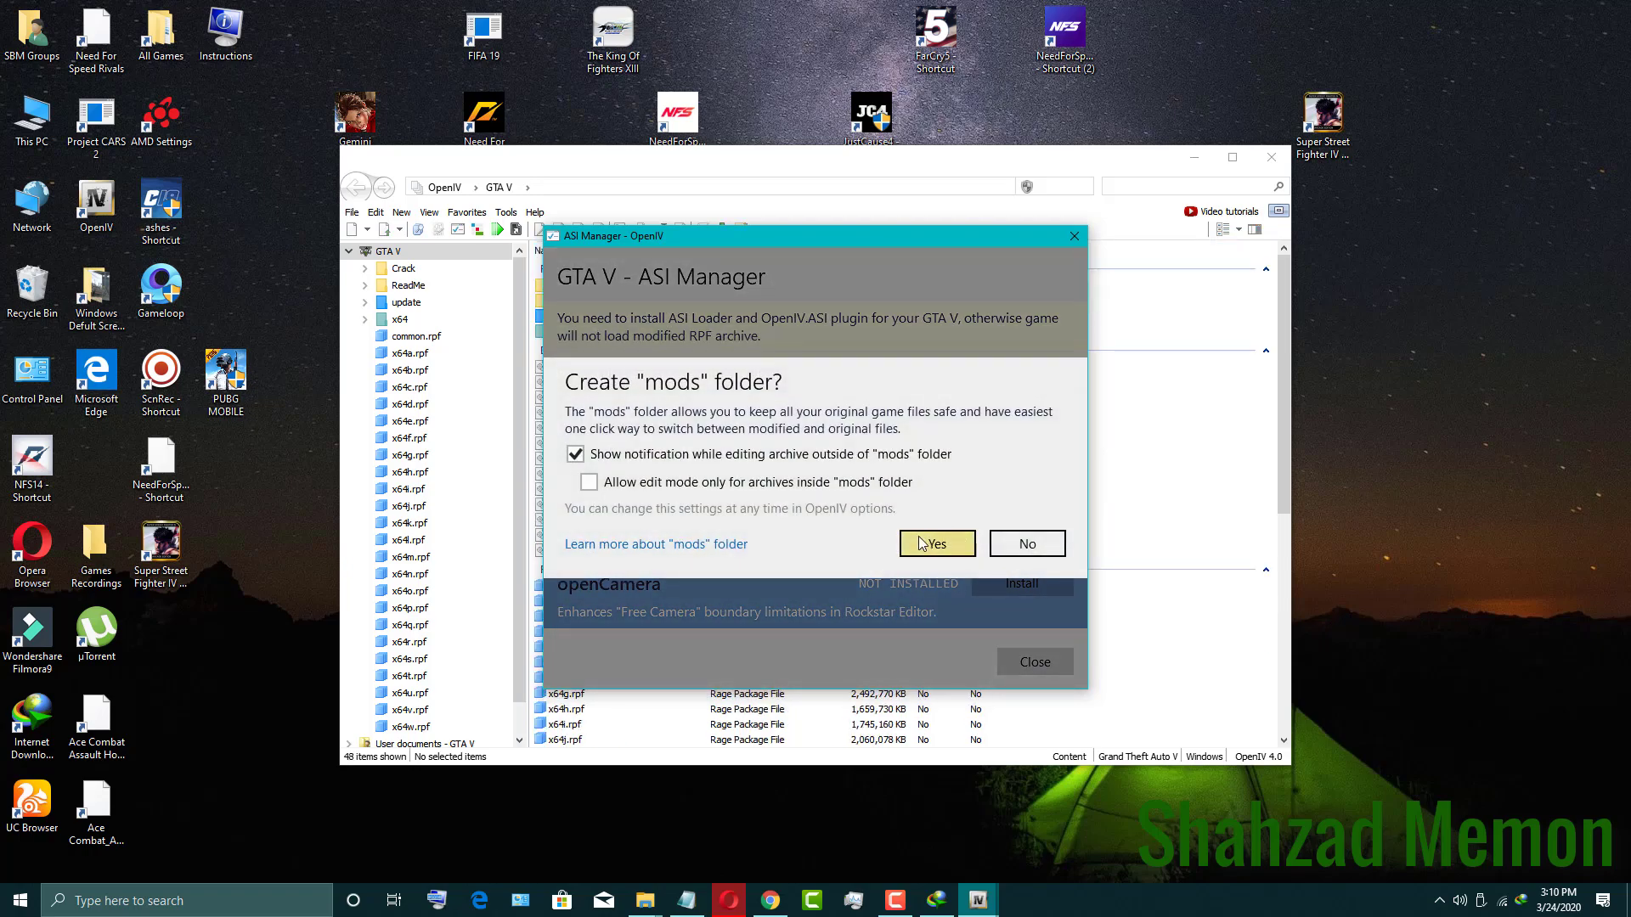
click(924, 542)
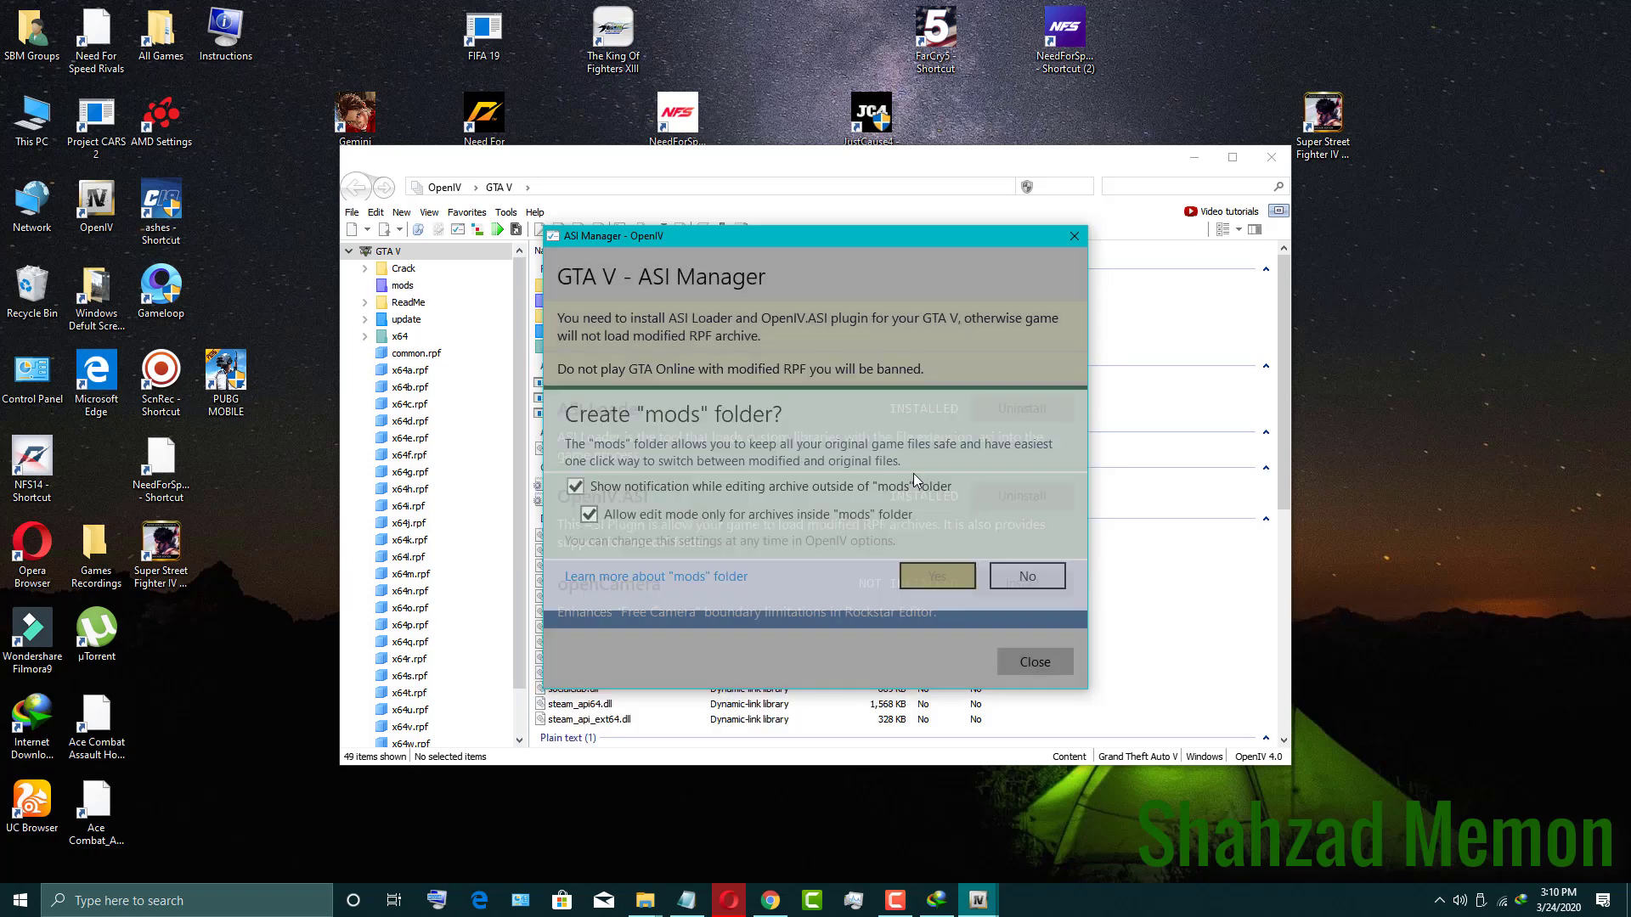
click(1006, 577)
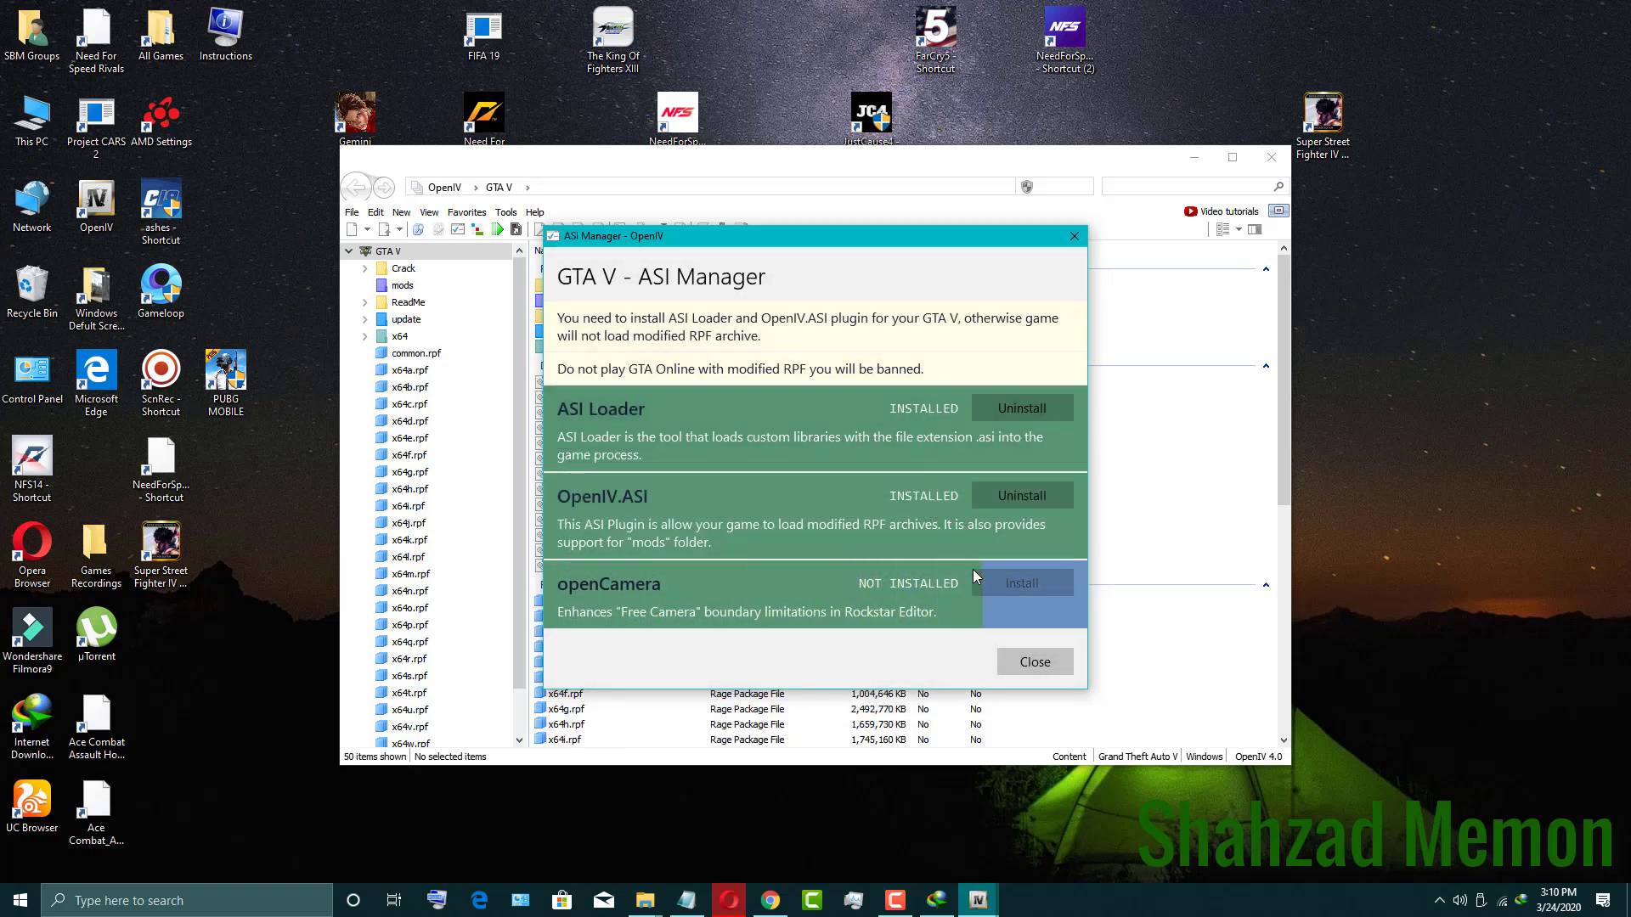
click(1037, 669)
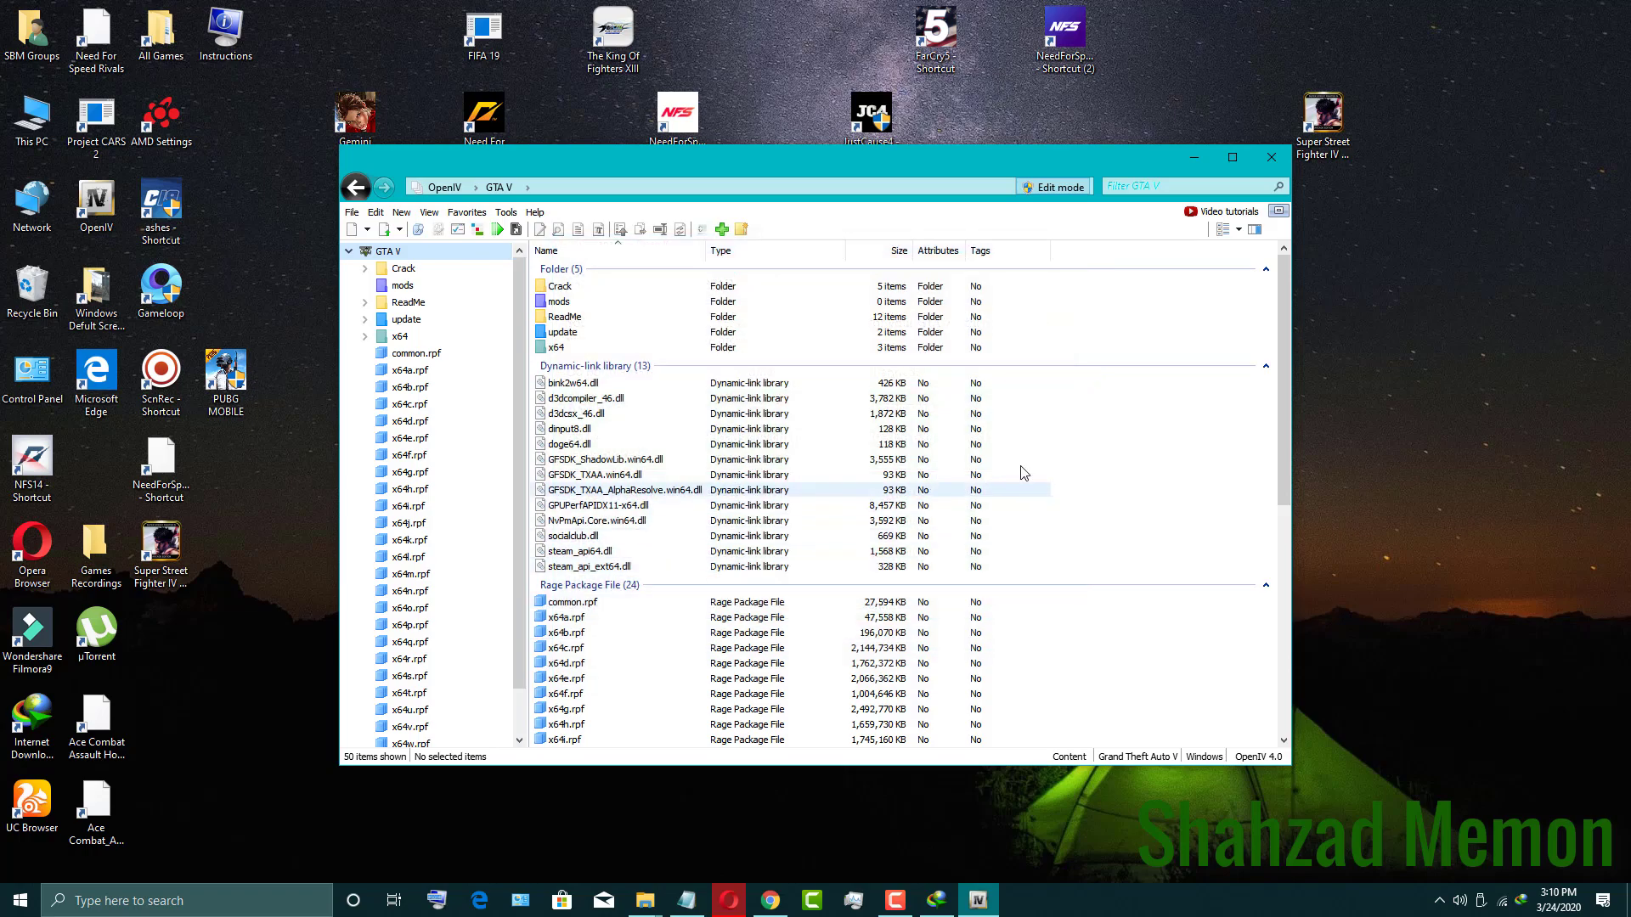
- Copy the update.rpf archive from the game's update folder to the "mods" folder
click(416, 287)
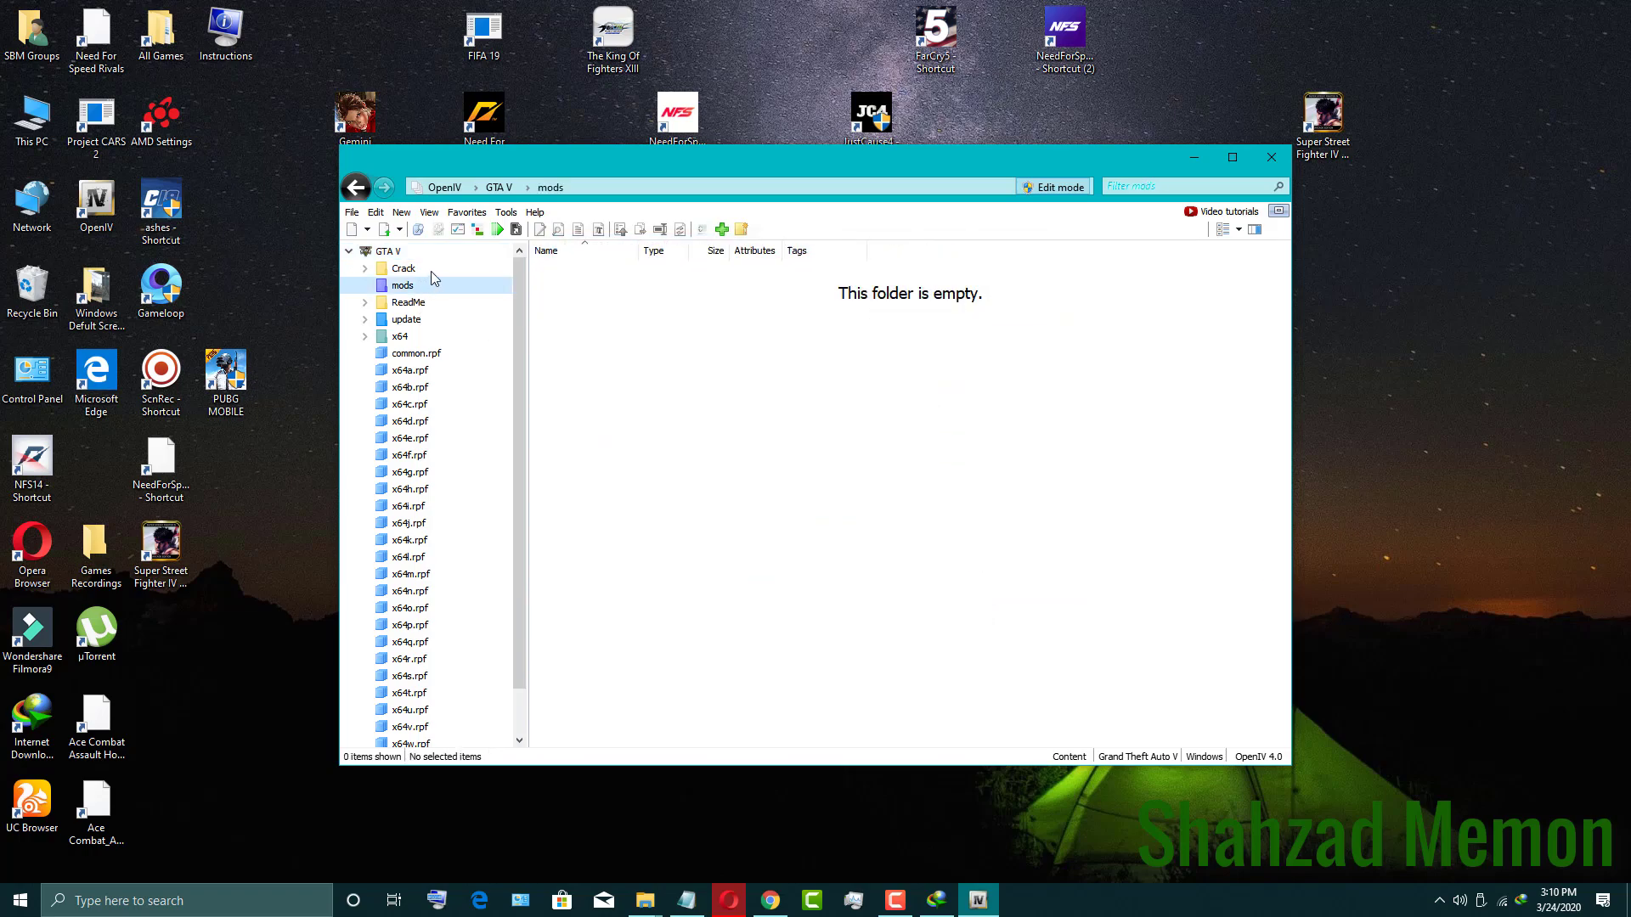
click(429, 270)
click(416, 335)
double_click(416, 321)
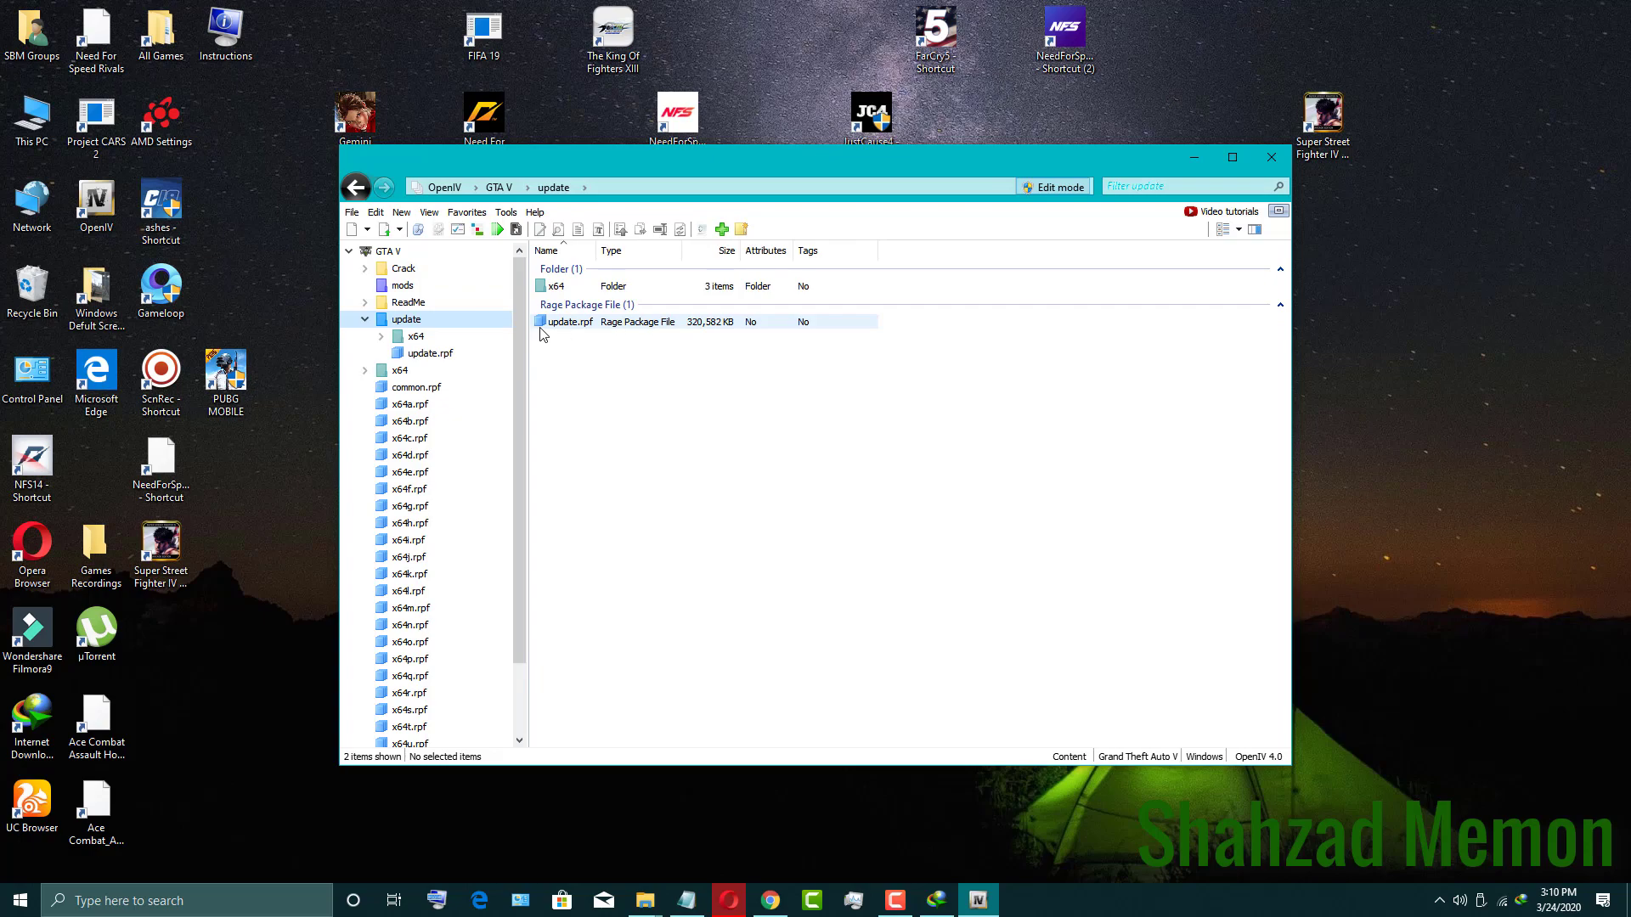
double_click(586, 322)
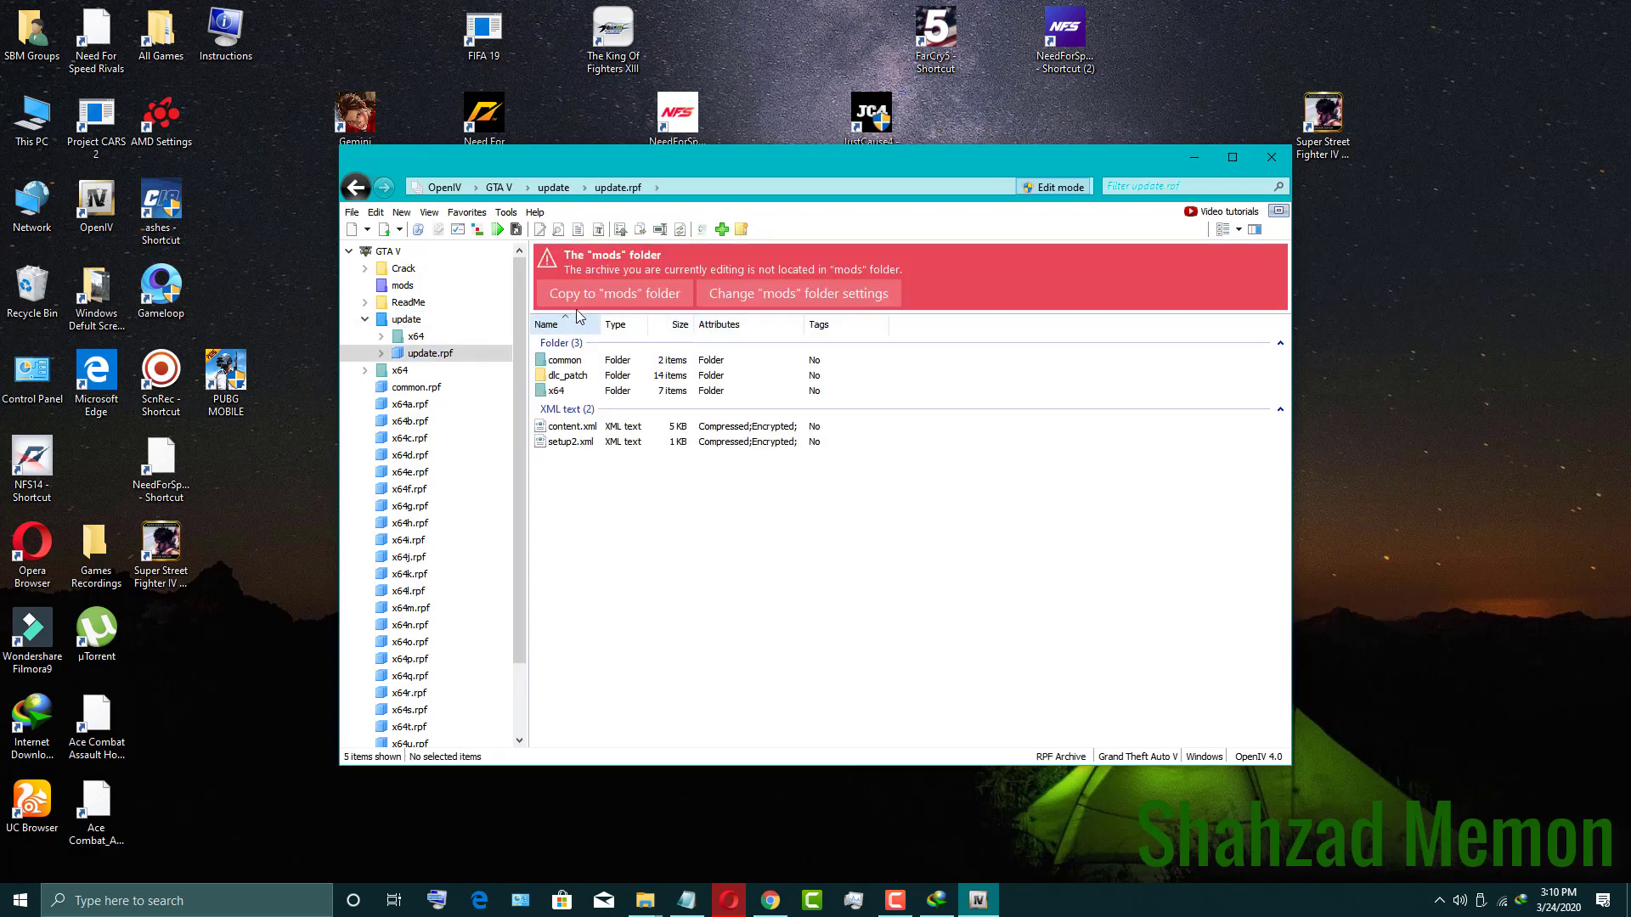
click(593, 294)
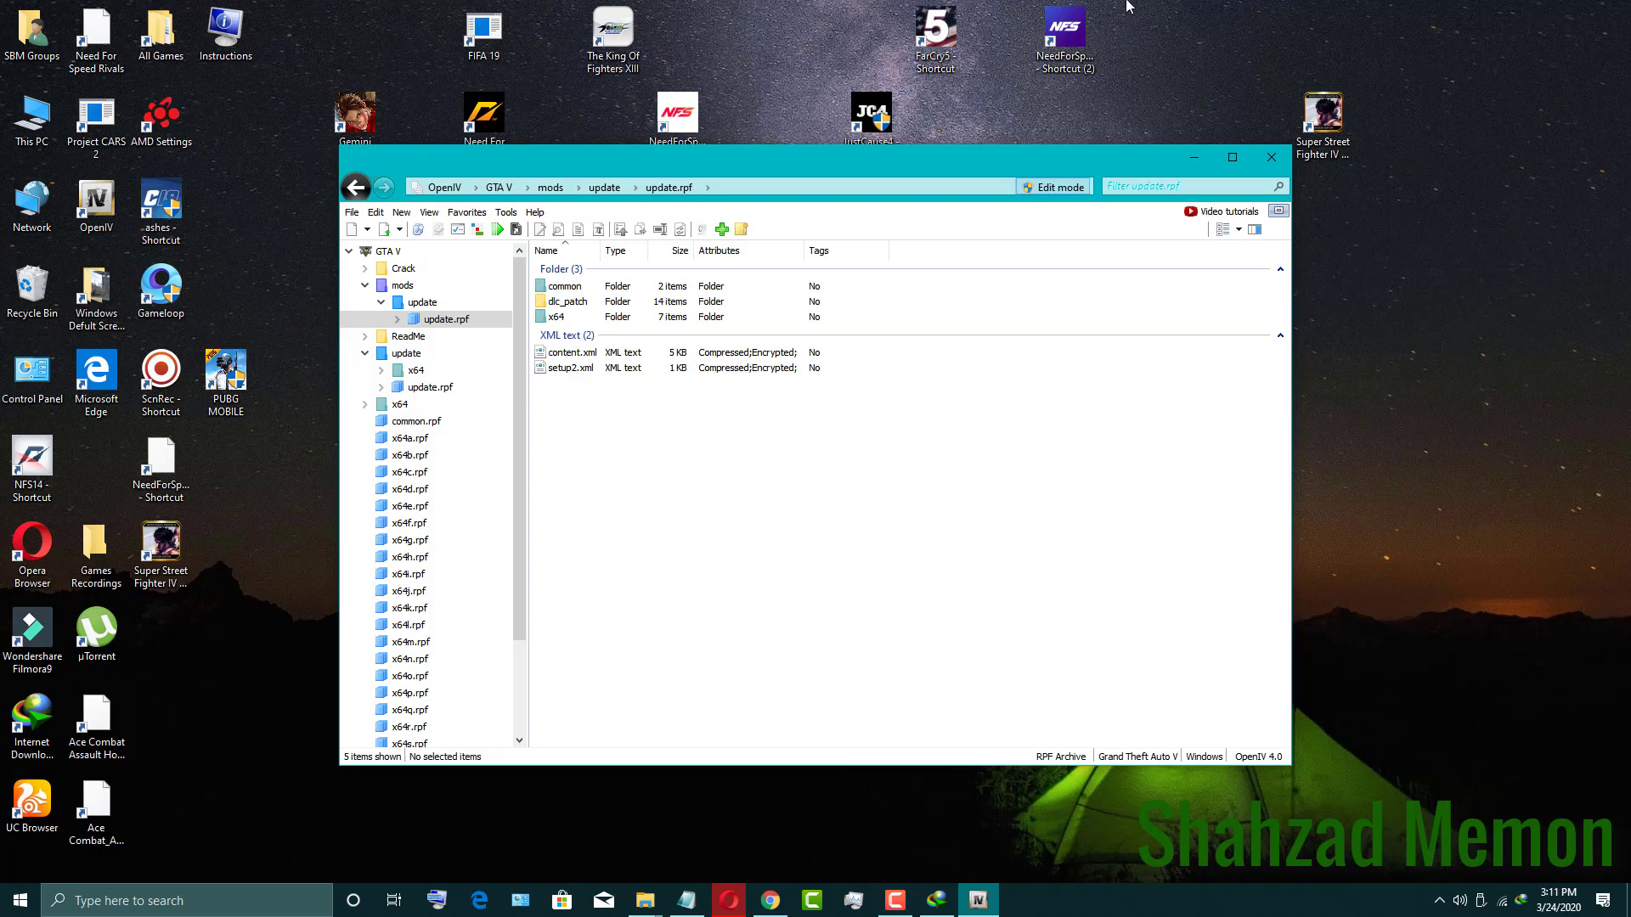
- Open scaleform_frontend.rpf under x64\data\cdimages inside the mods copy of update.rpf
click(399, 286)
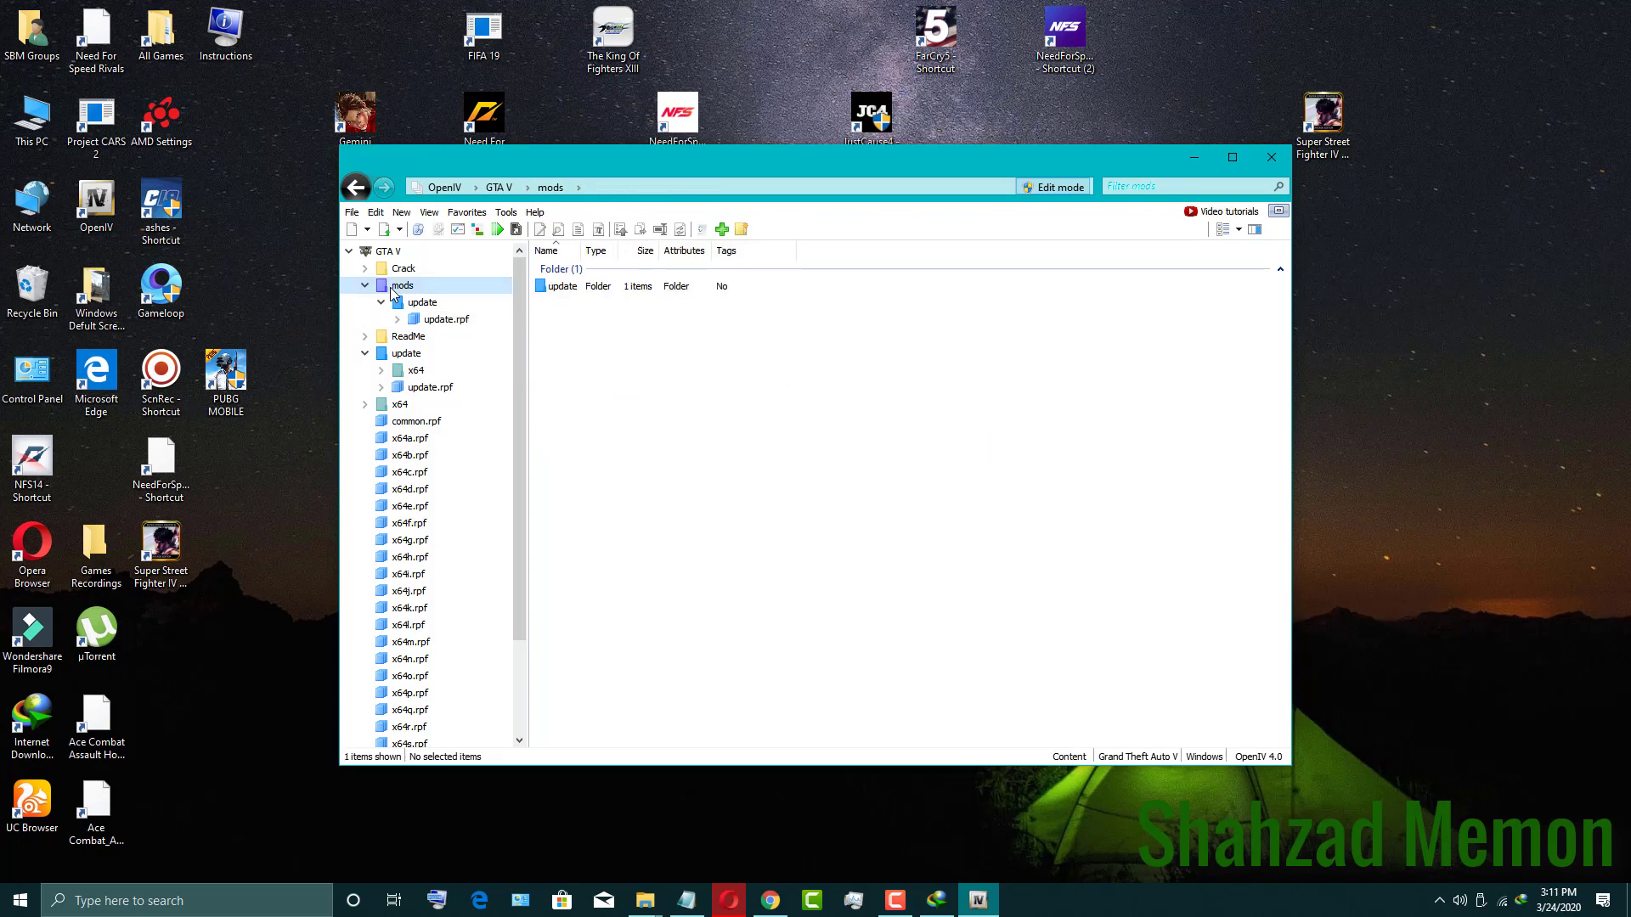
double_click(621, 285)
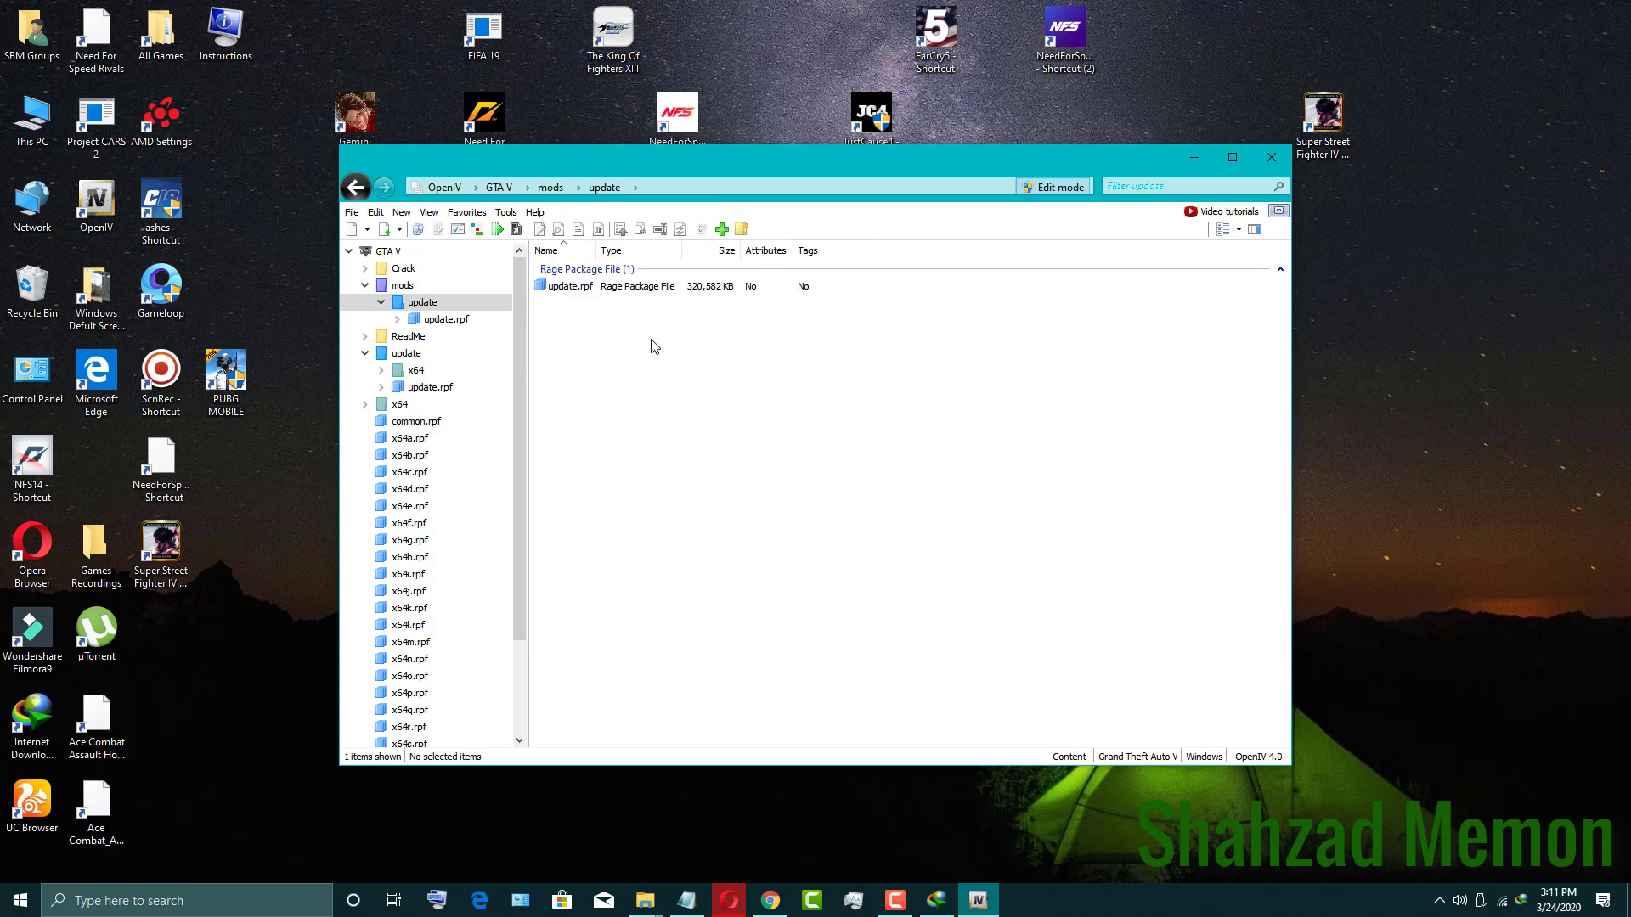
double_click(570, 286)
double_click(552, 317)
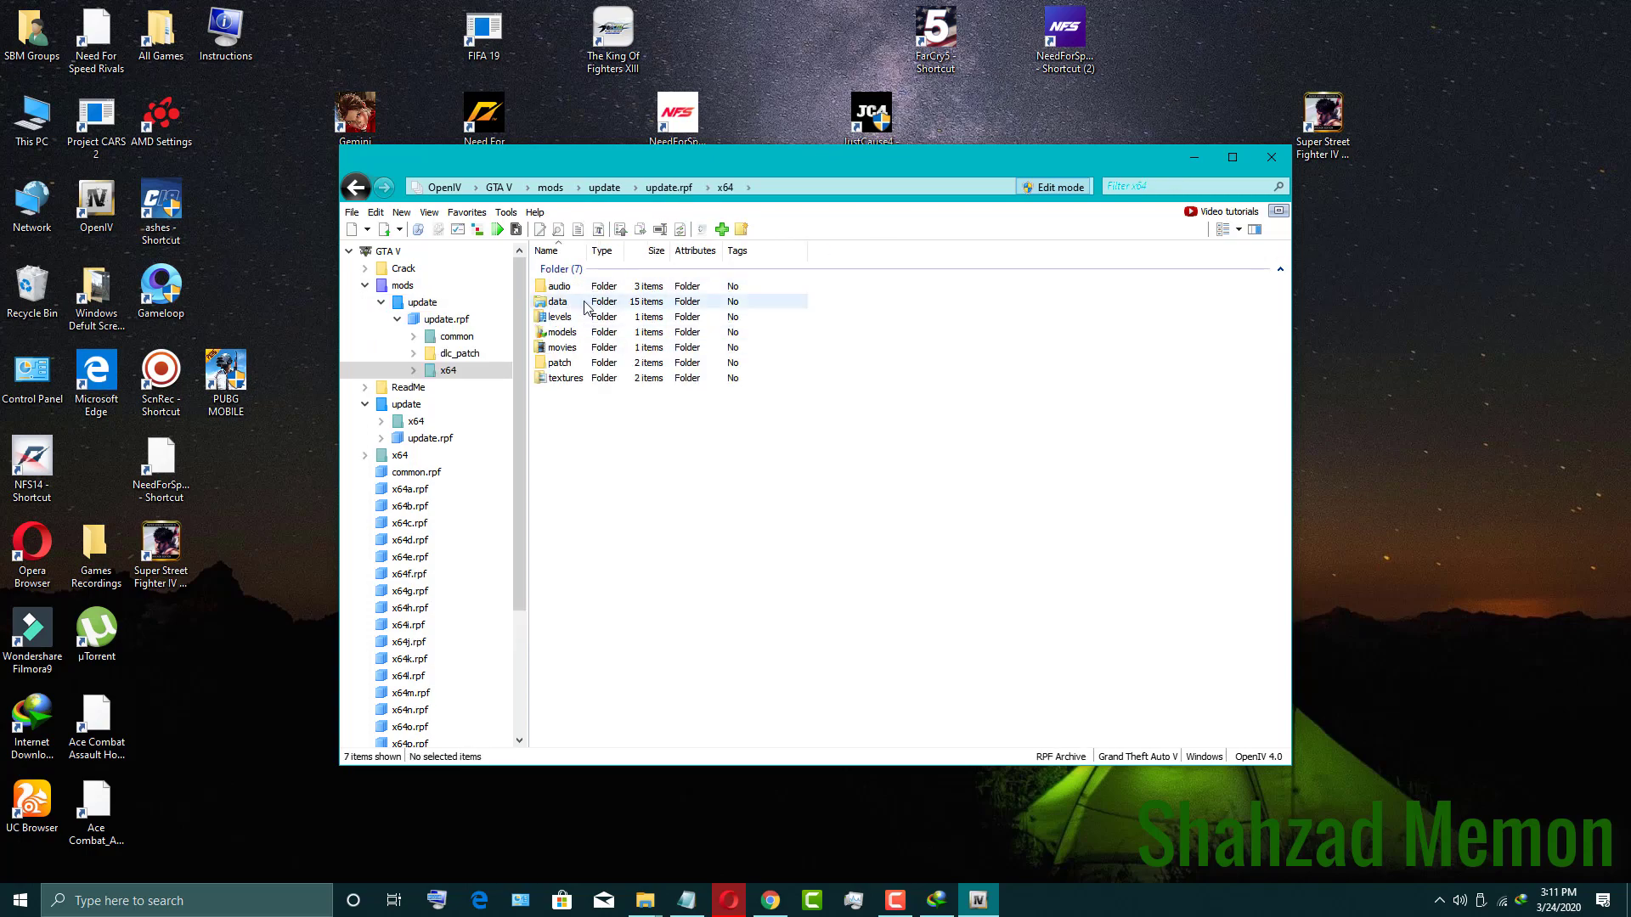
double_click(584, 307)
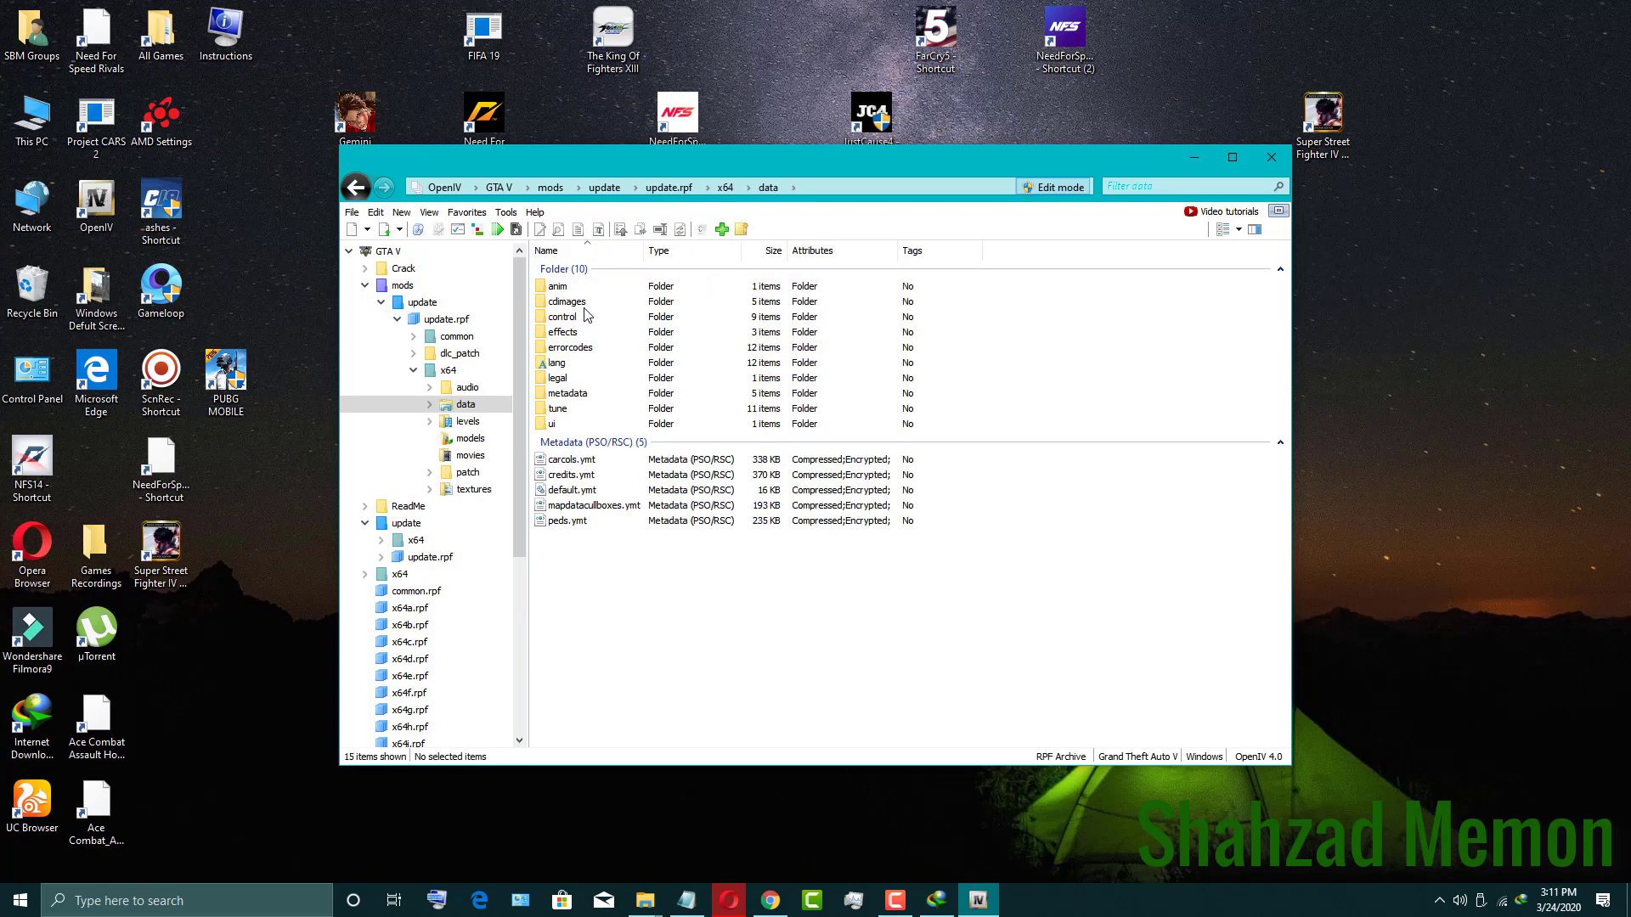
double_click(585, 305)
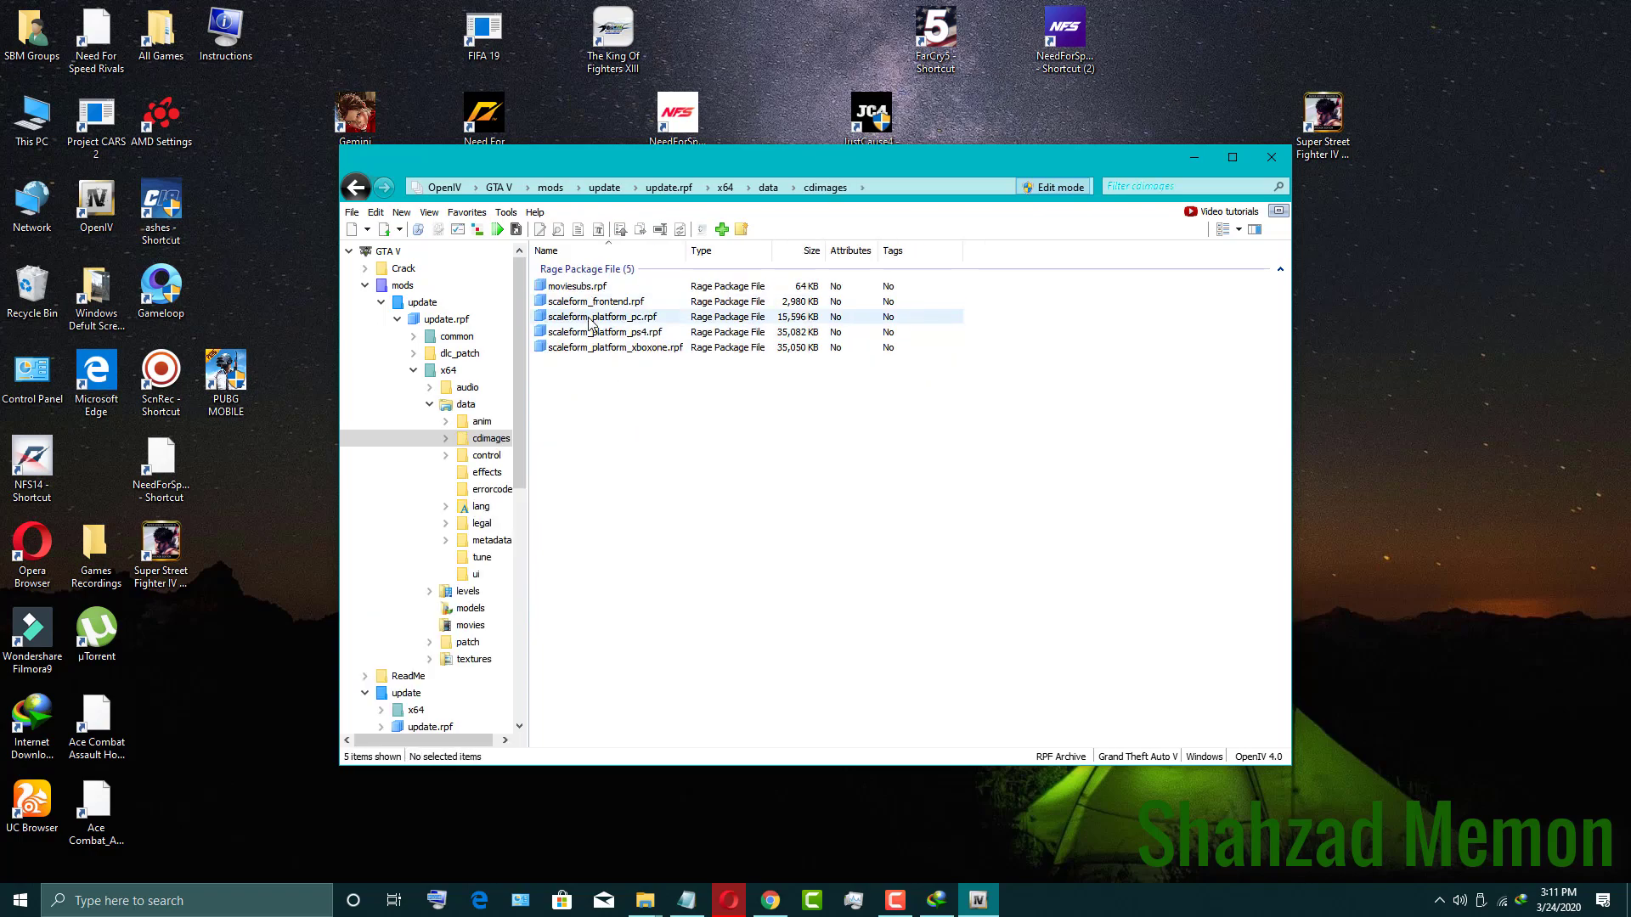
double_click(618, 304)
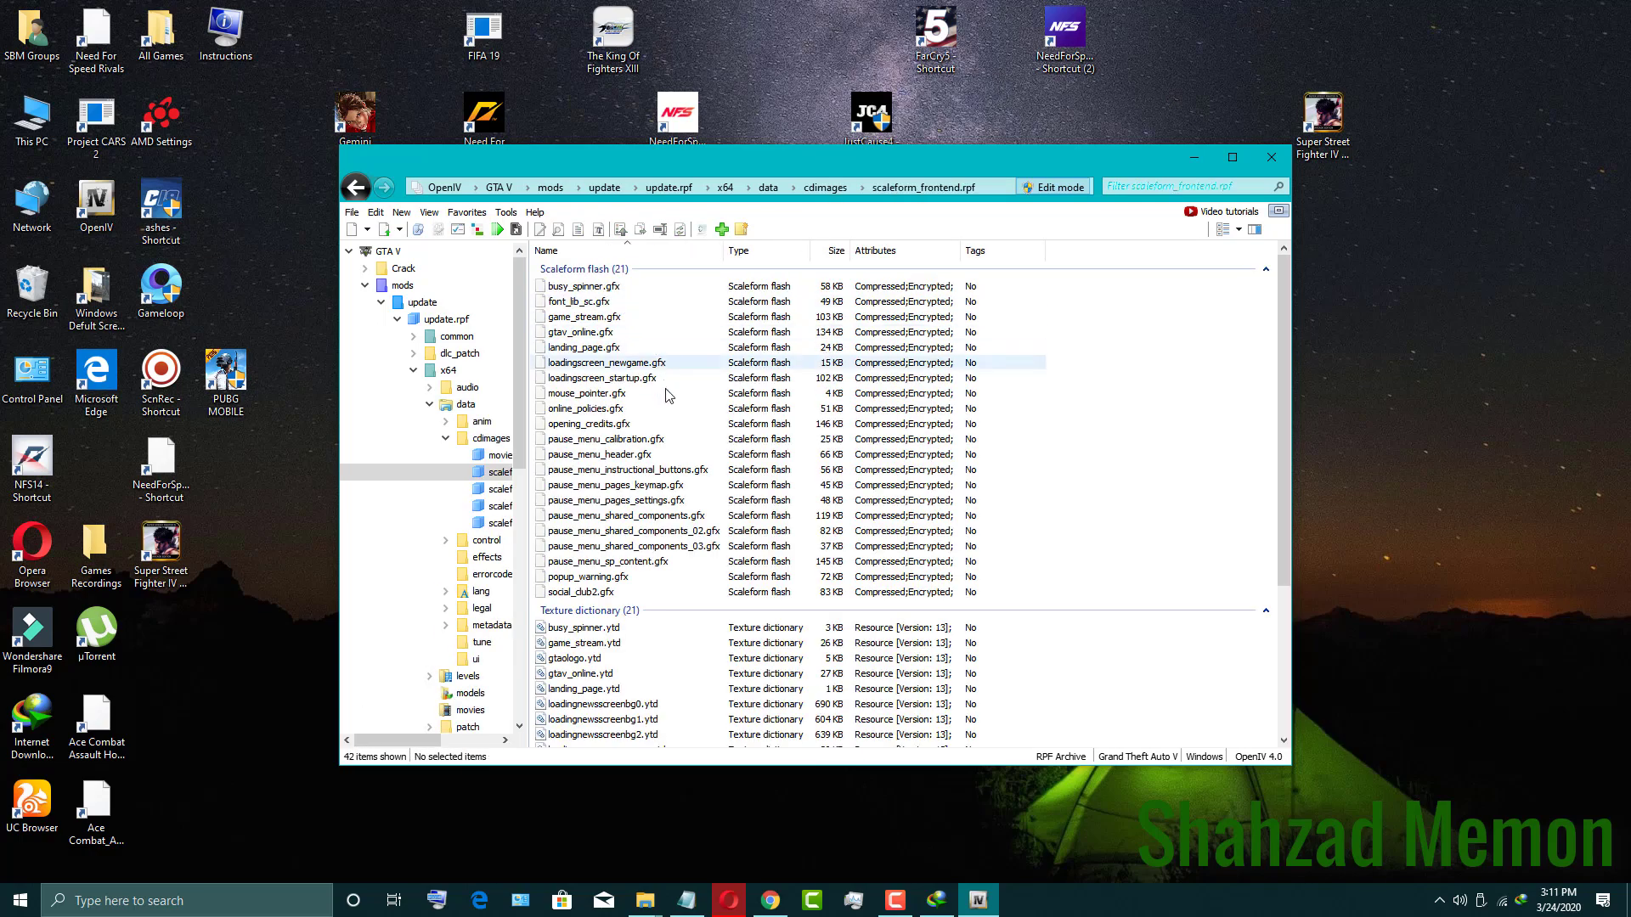
- Open the loadingscreen_startup.ytd texture dictionary for editing and dismiss the texture editor's help page
scroll(680, 501, down, 3)
scroll(680, 503, down, 1)
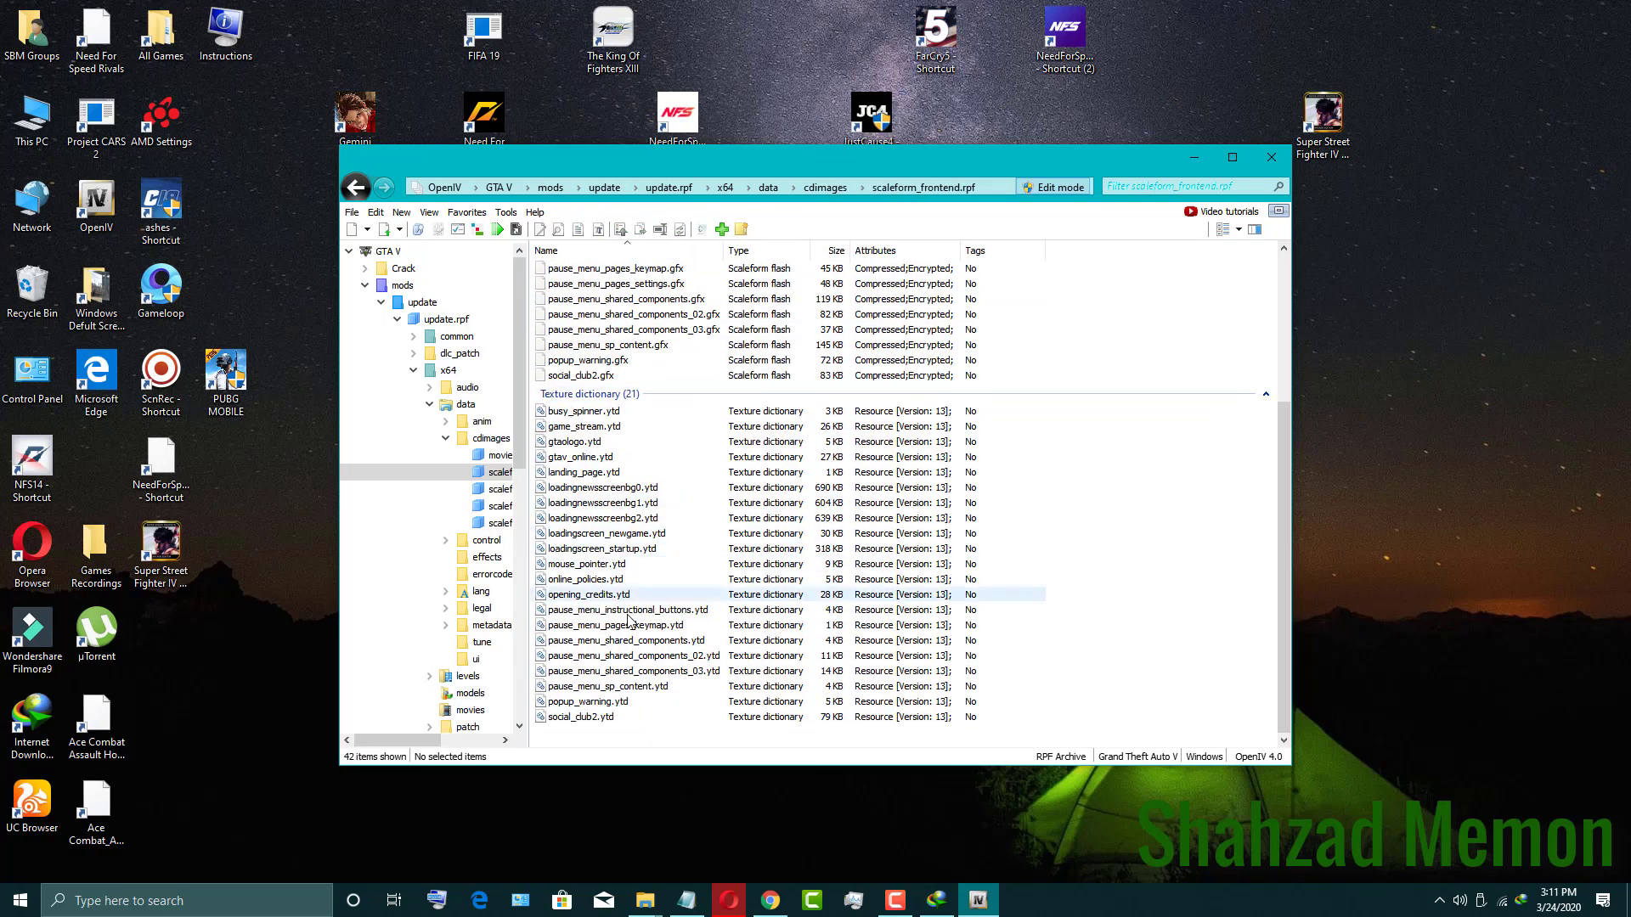
double_click(637, 549)
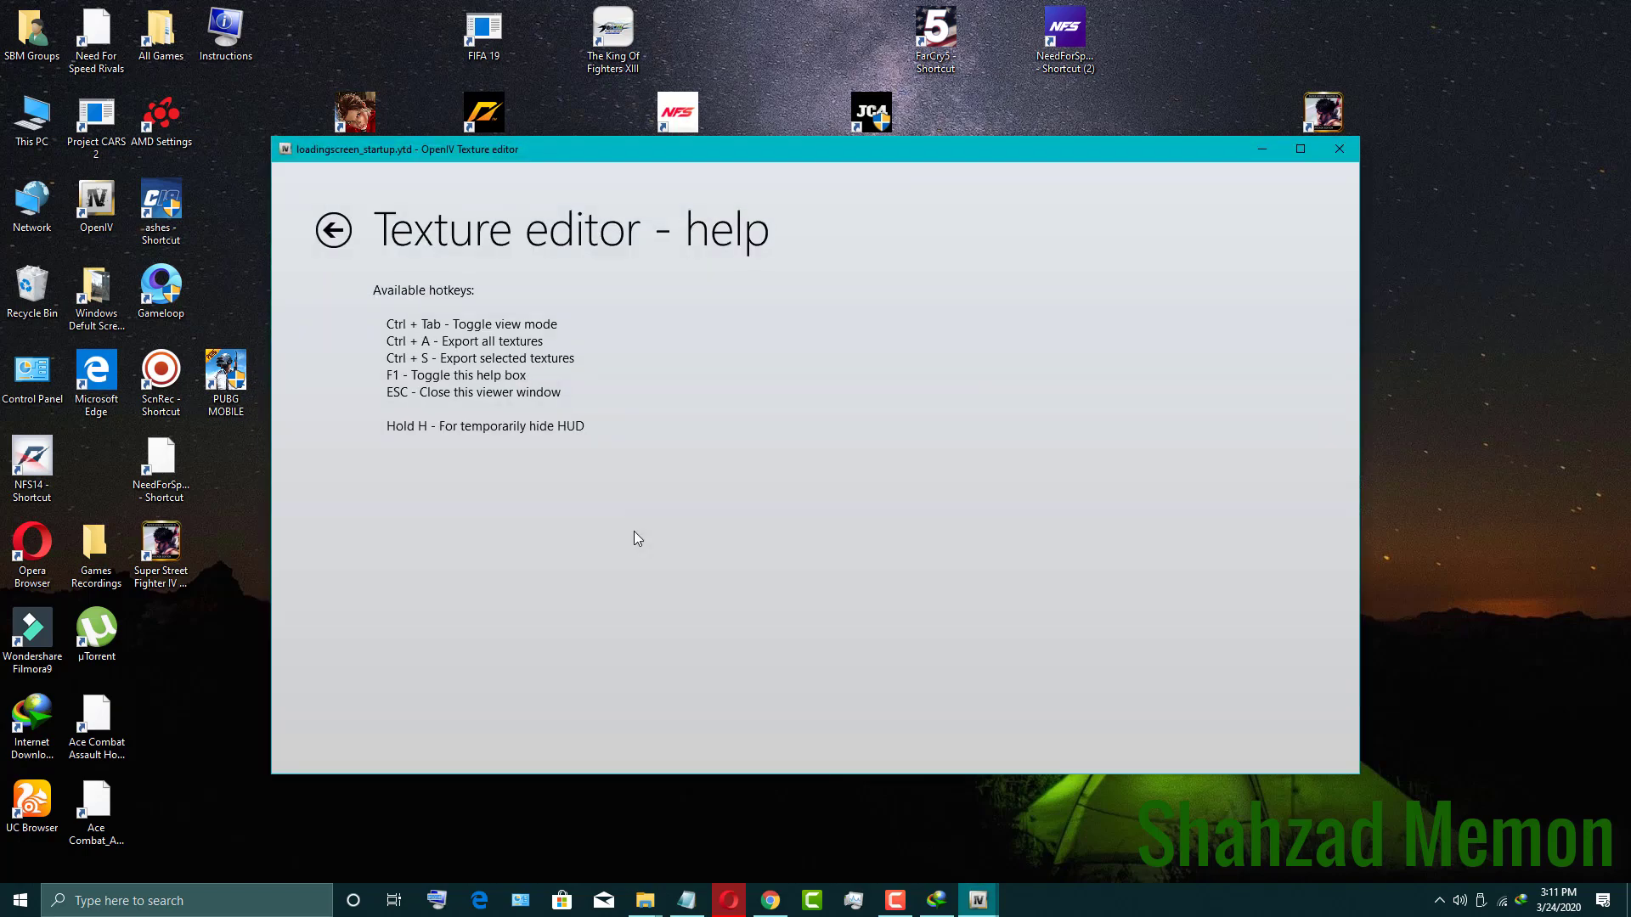
click(323, 229)
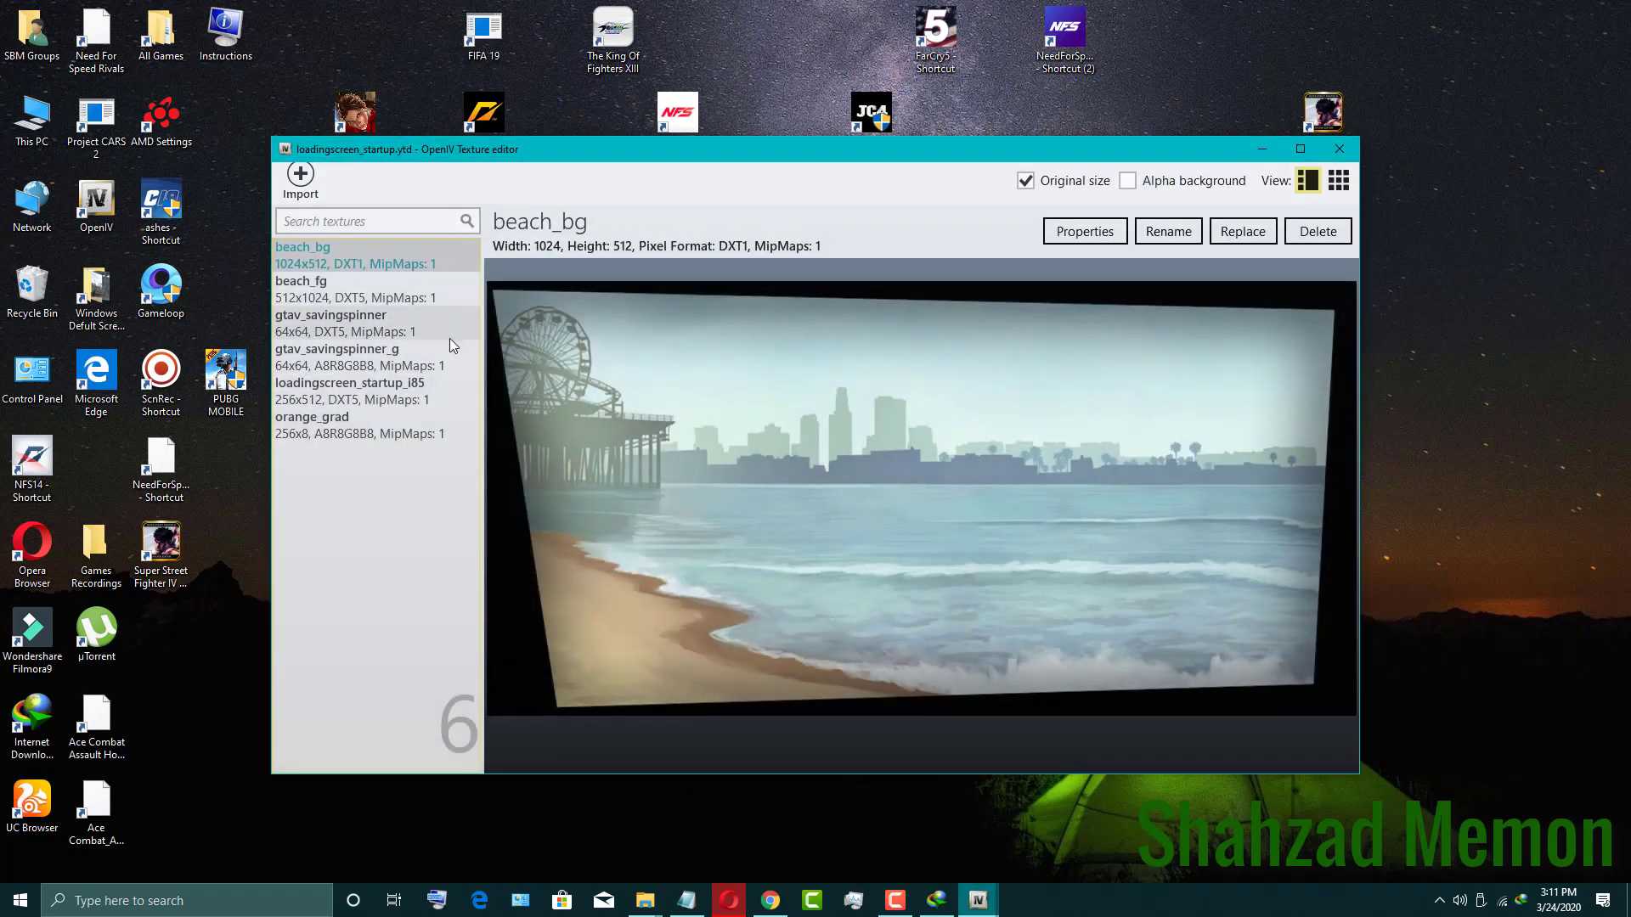
- Select the beach_fg texture and start choosing a replacement image for it
click(450, 338)
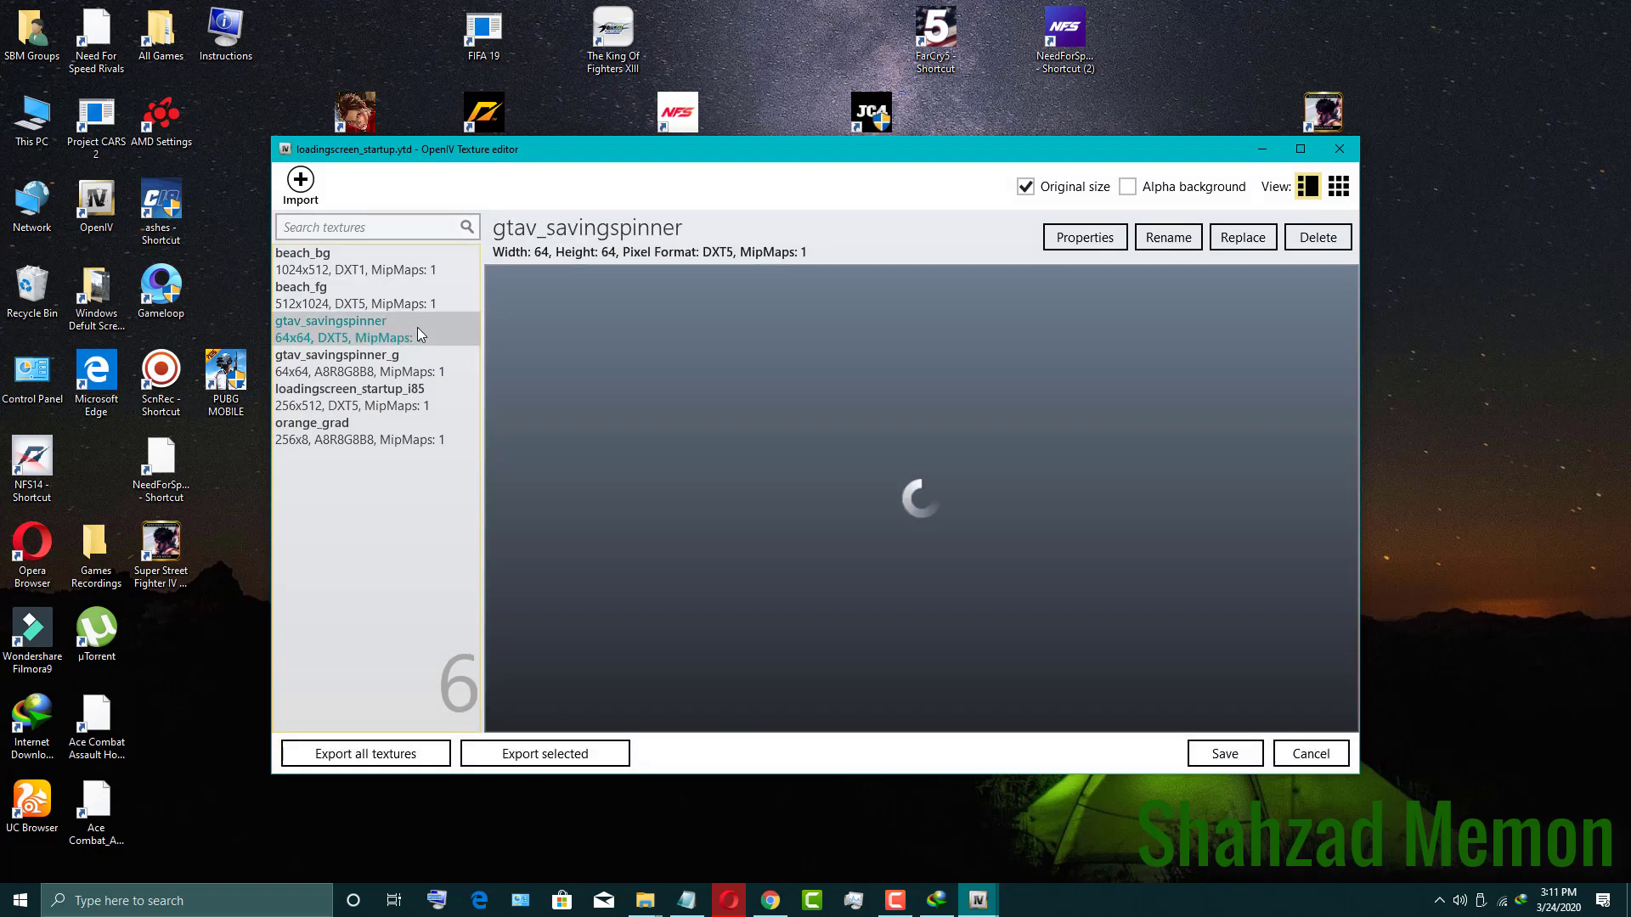
key(Up)
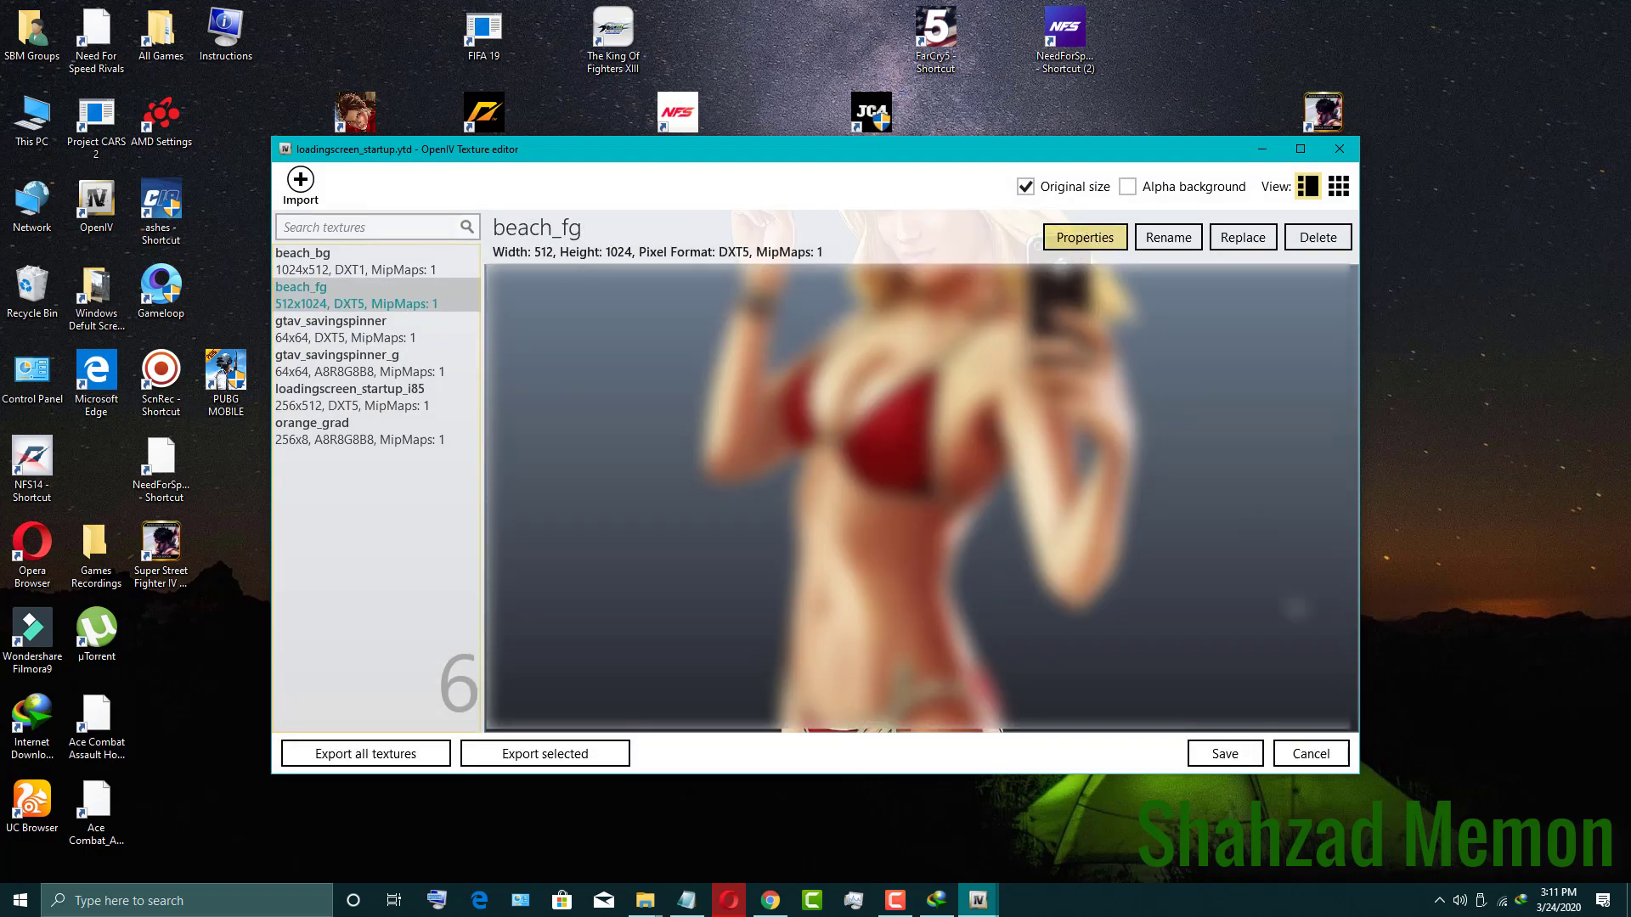
click(1242, 237)
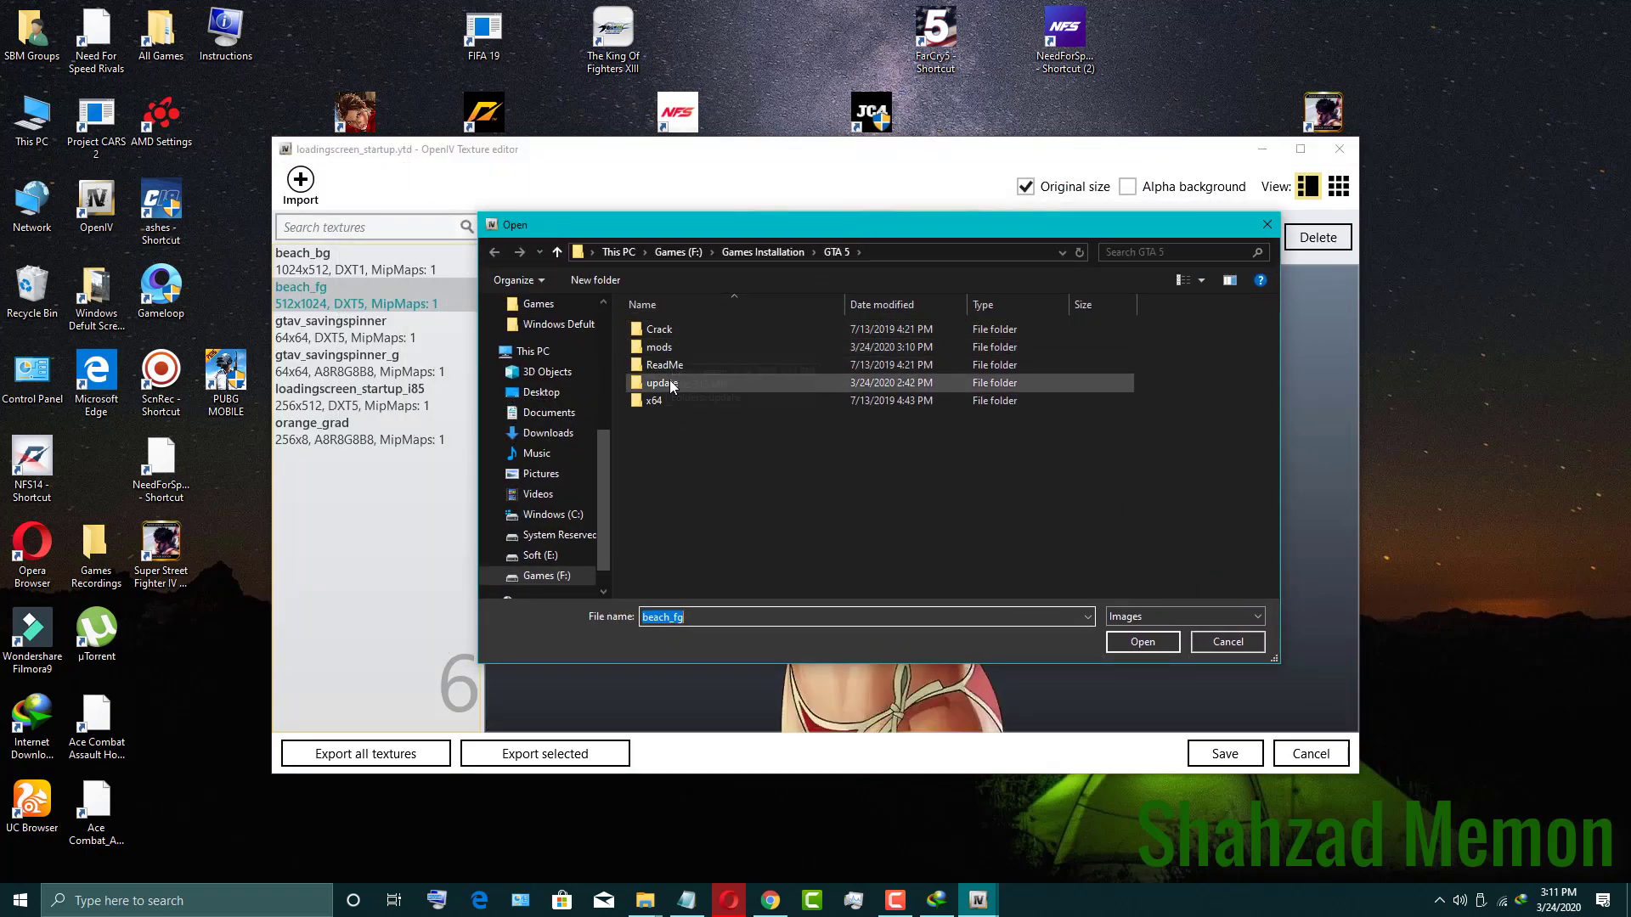
double_click(669, 384)
double_click(661, 333)
double_click(674, 334)
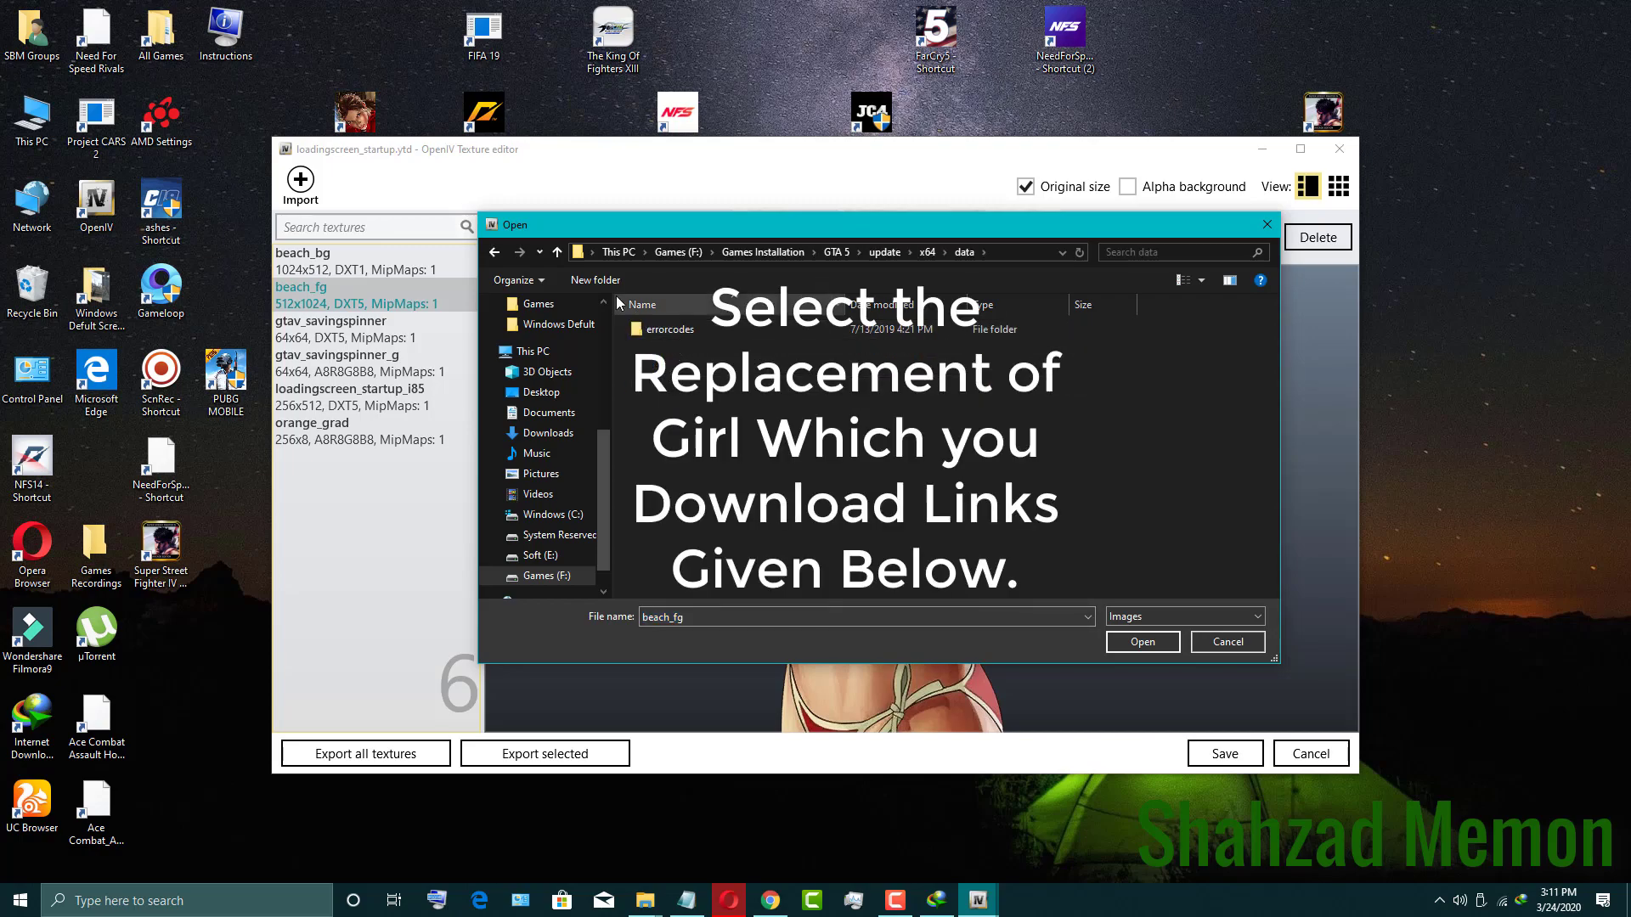
click(494, 253)
click(493, 253)
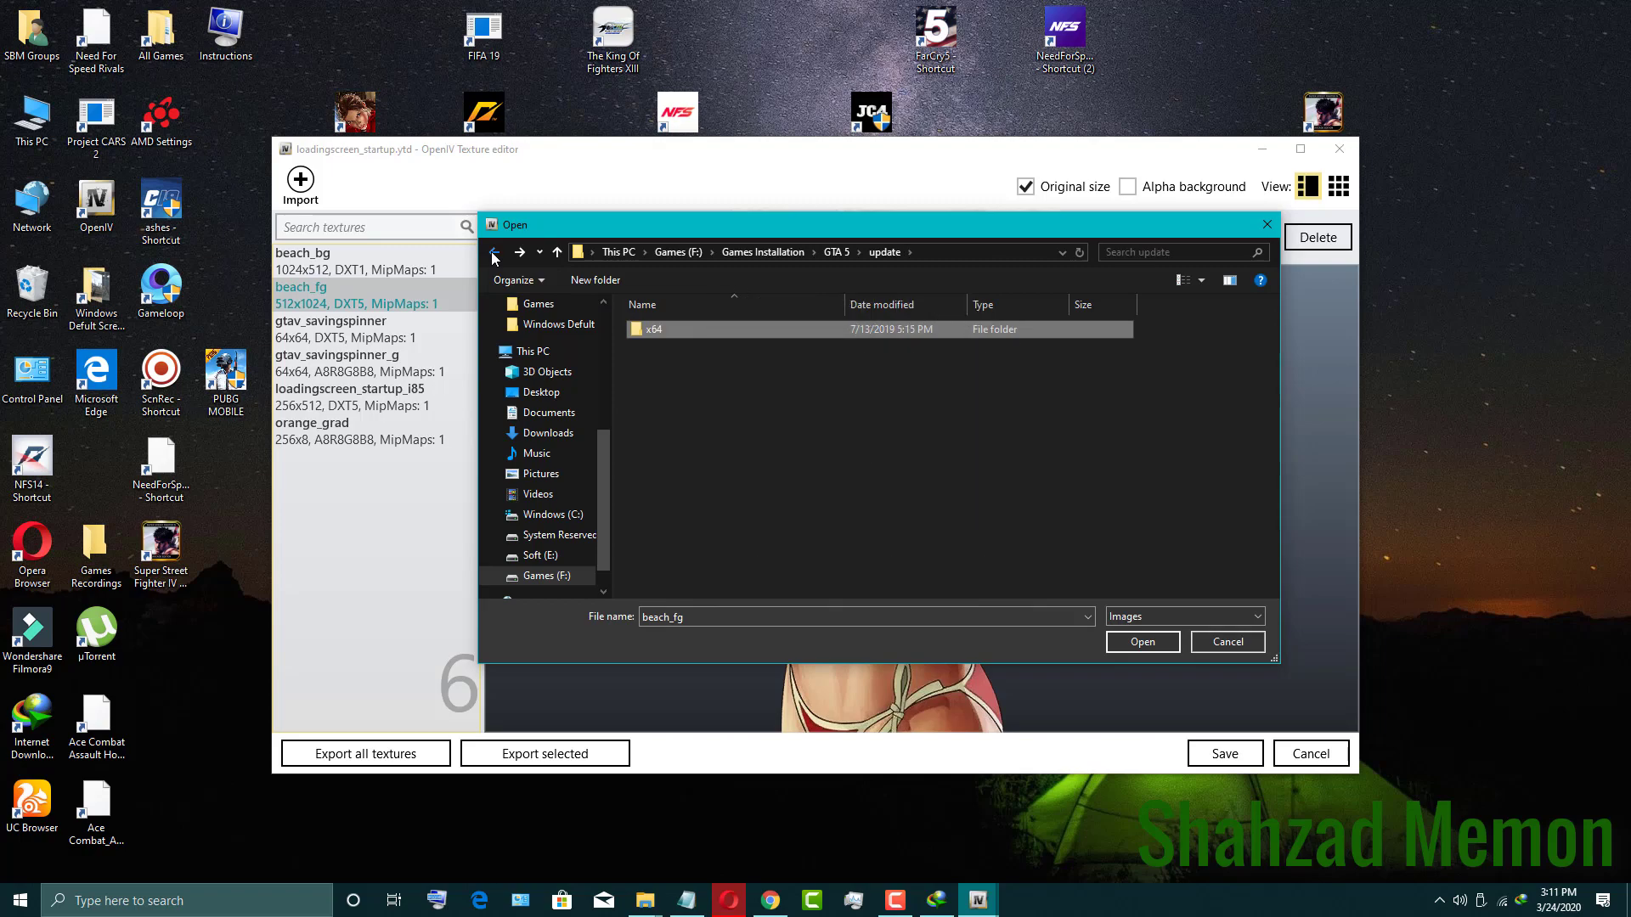
click(494, 253)
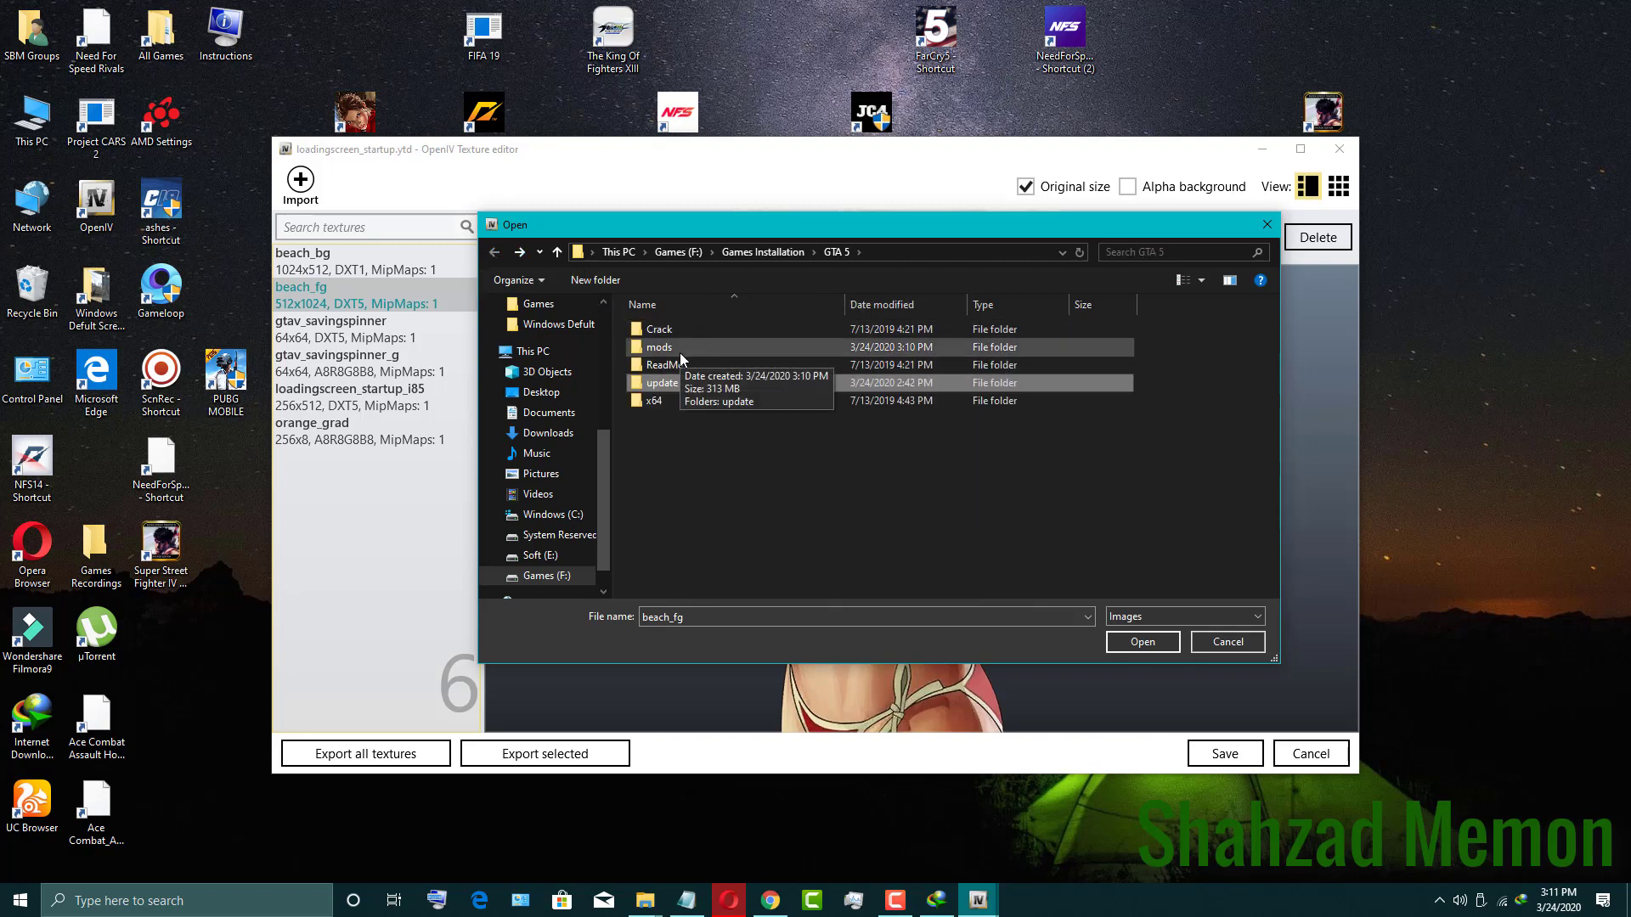
- Replace the texture with the beach_fg image from the game's x64\data folder and save the texture dictionary
double_click(657, 400)
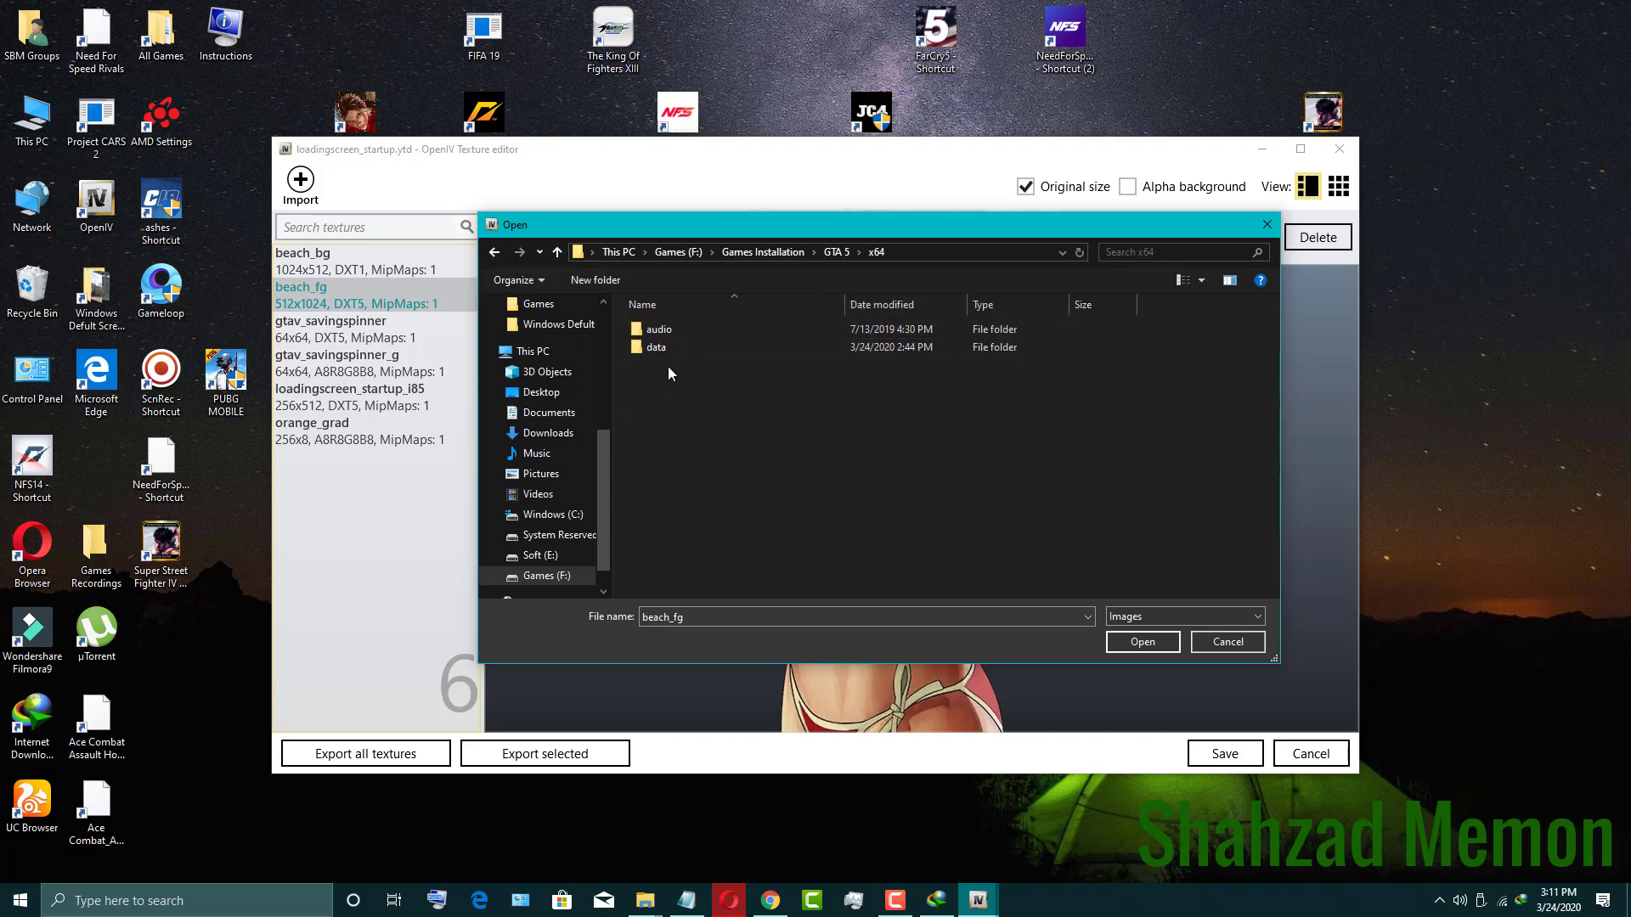
double_click(667, 348)
double_click(731, 361)
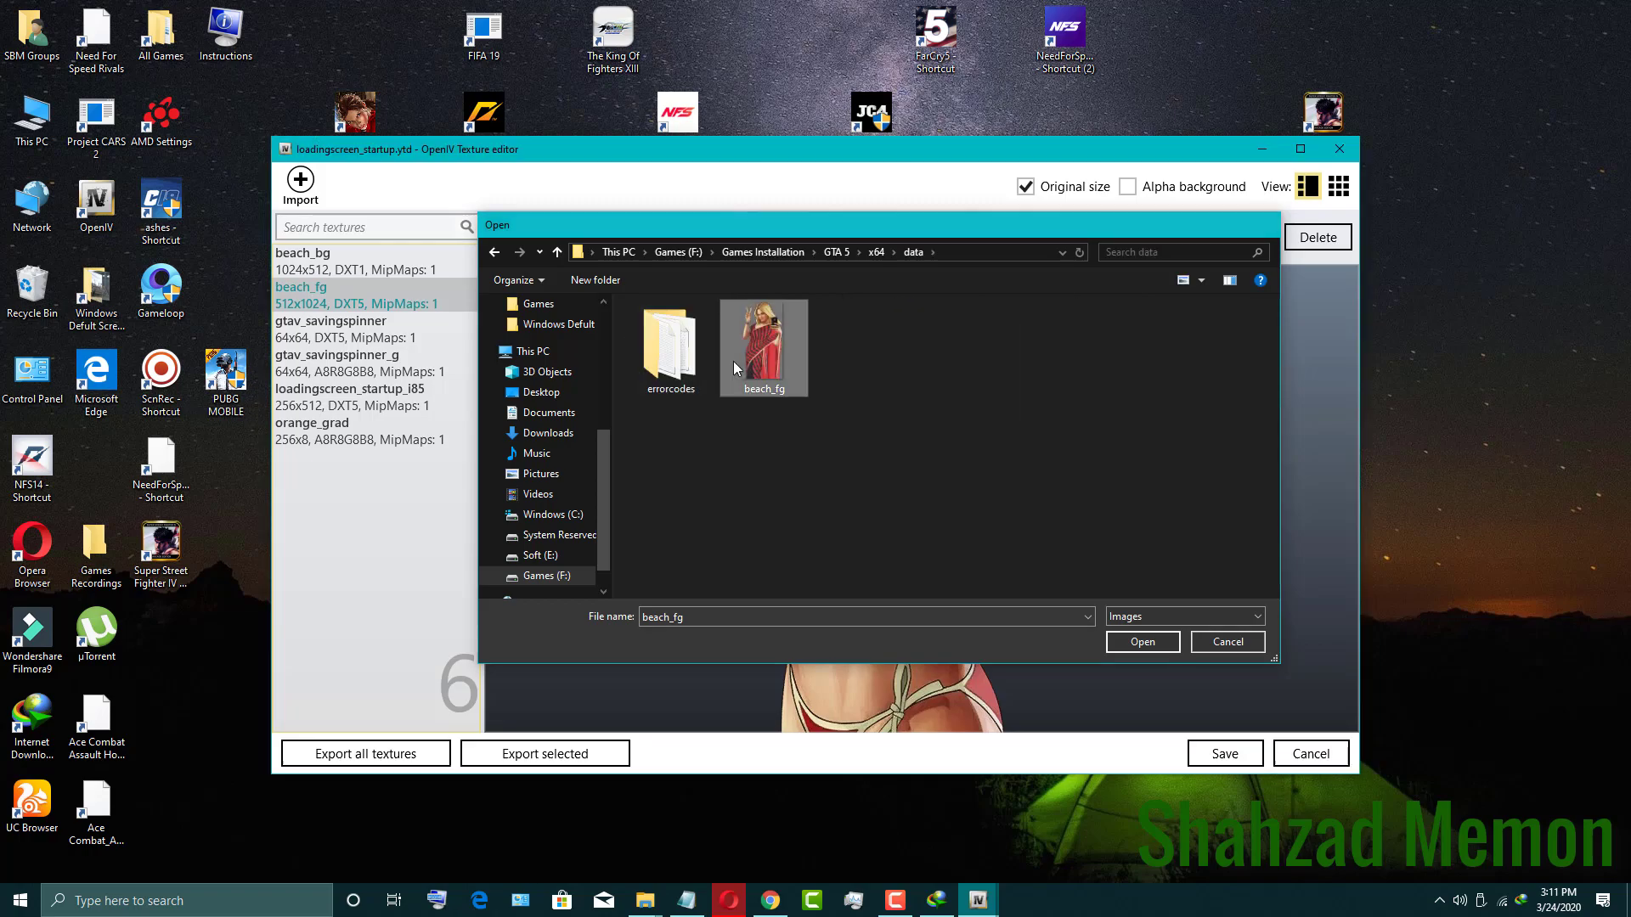
click(1220, 749)
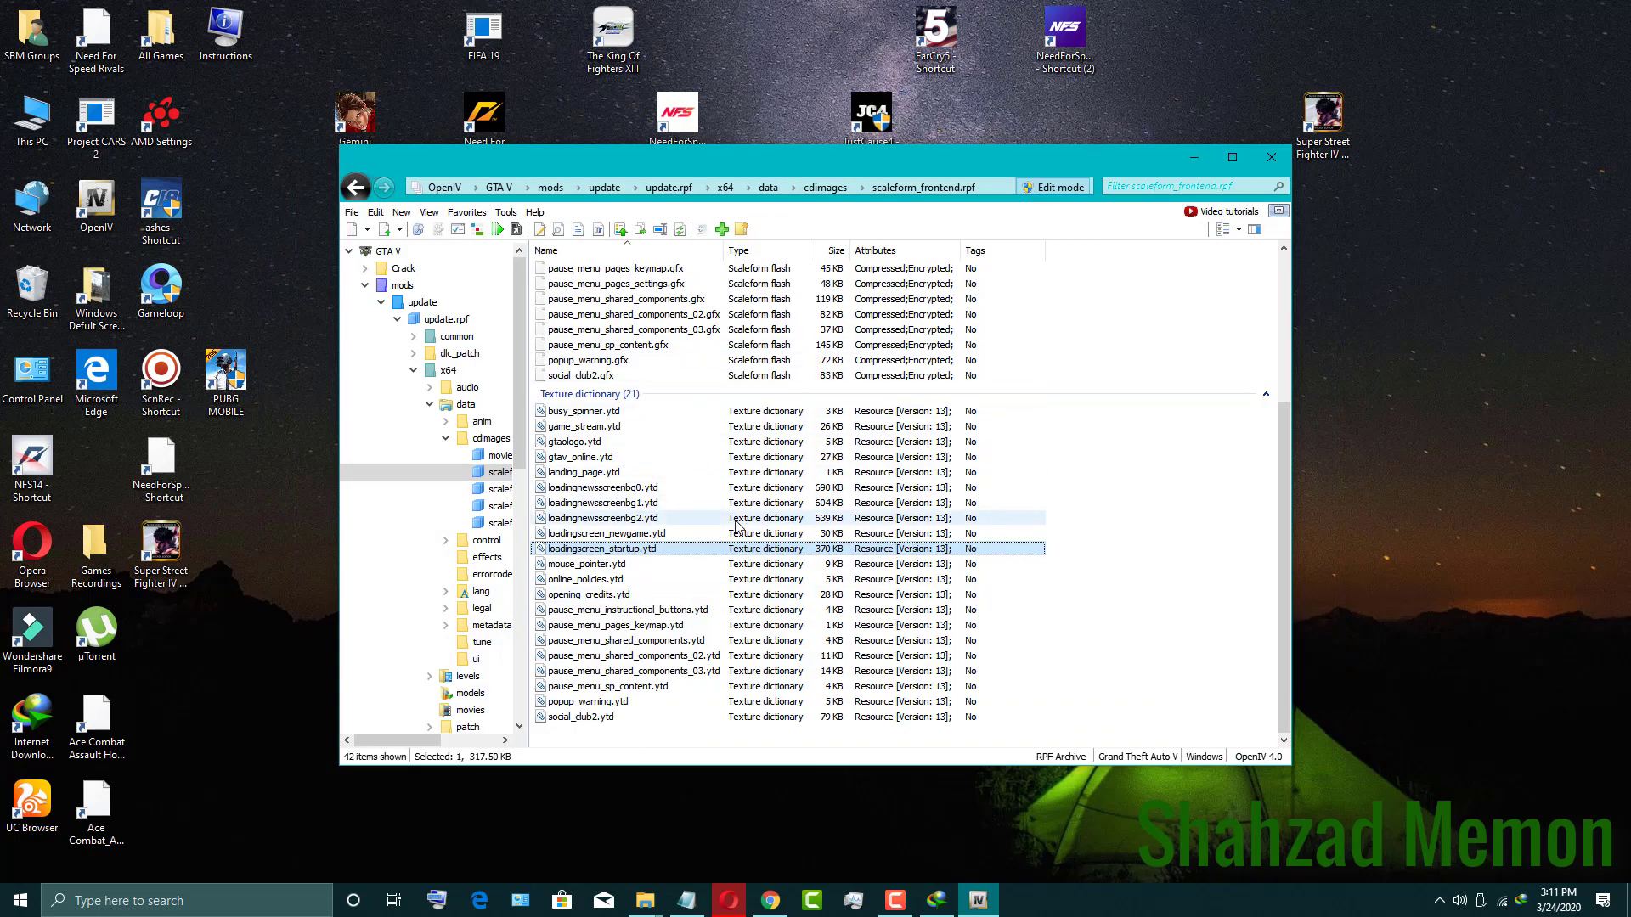
- Minimize OpenIV and run the GTAVLauncher desktop shortcut as administrator
click(1194, 160)
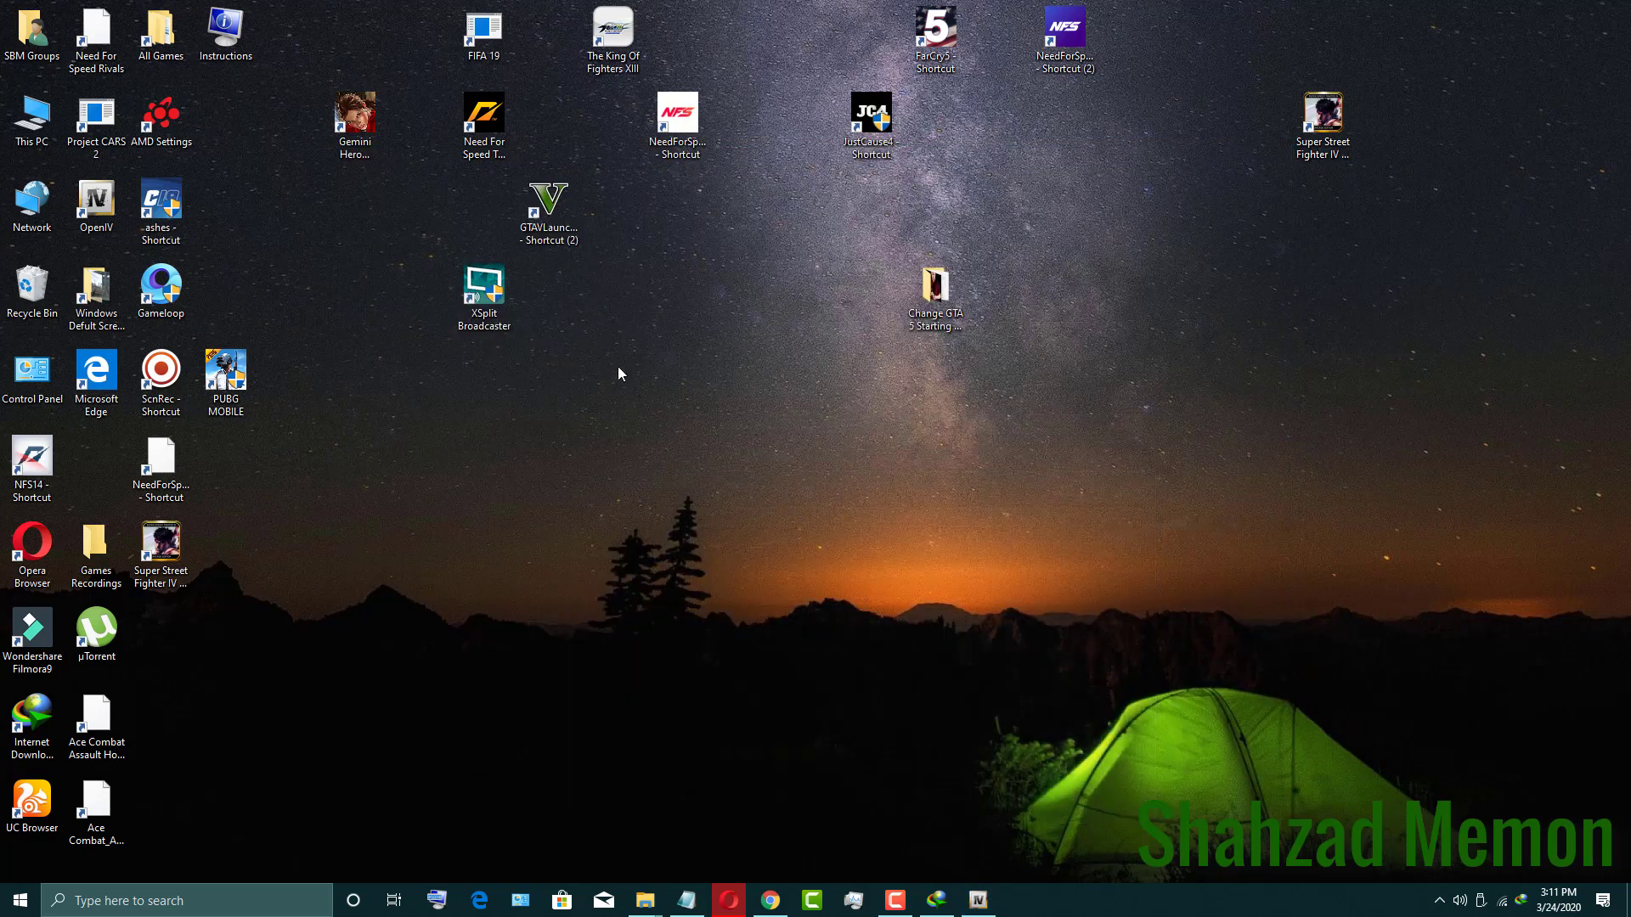
right_click(541, 241)
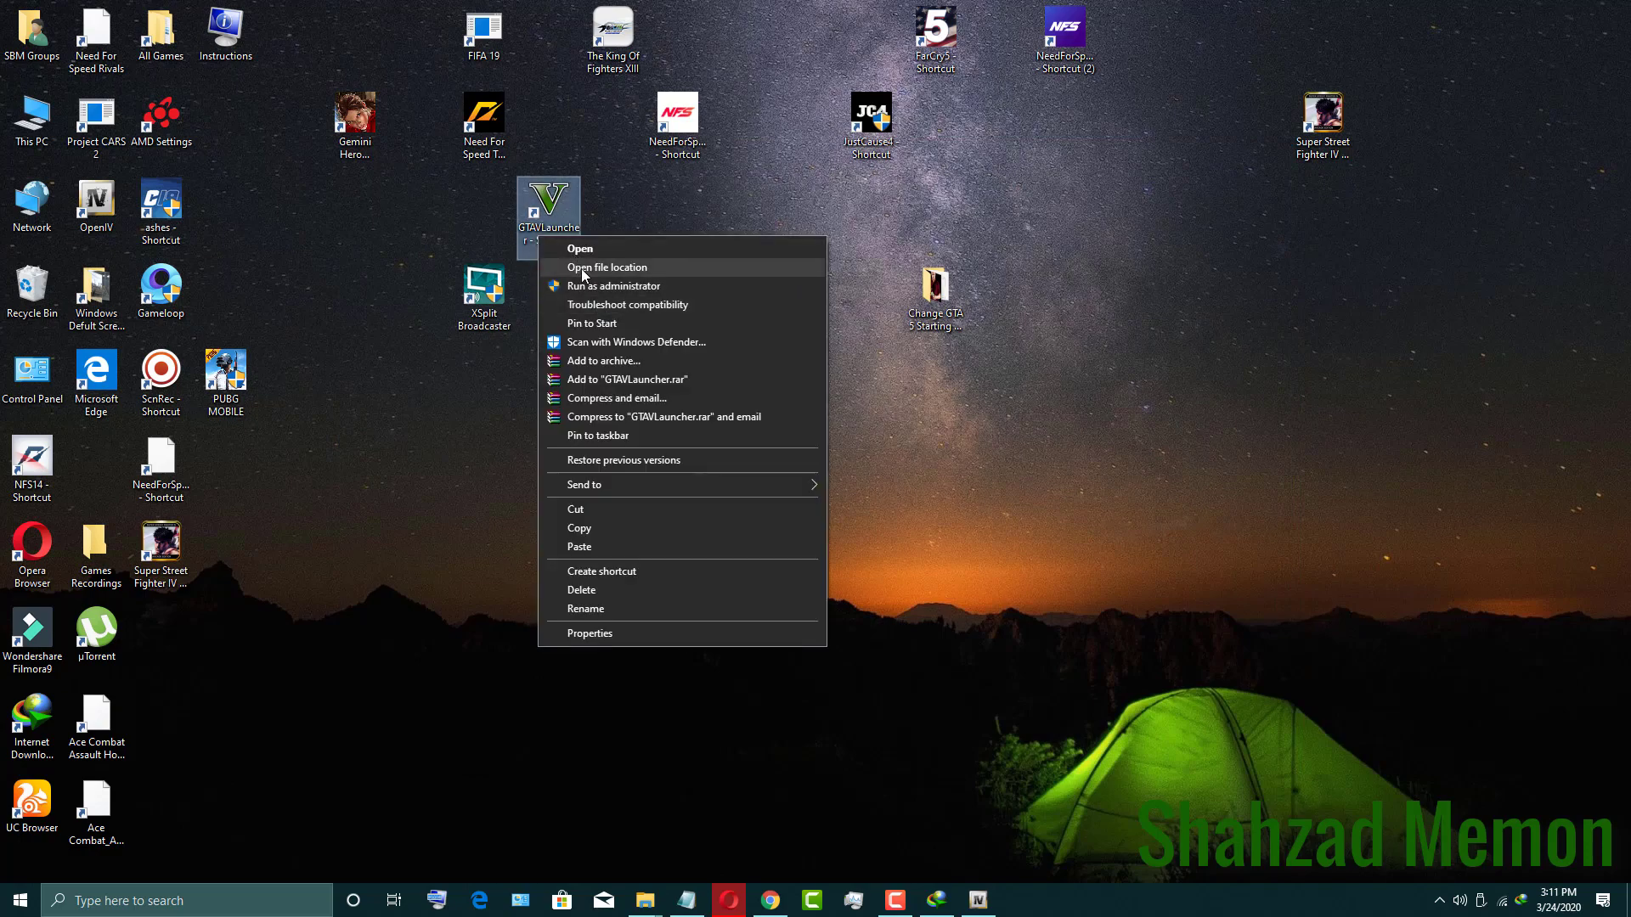
click(751, 279)
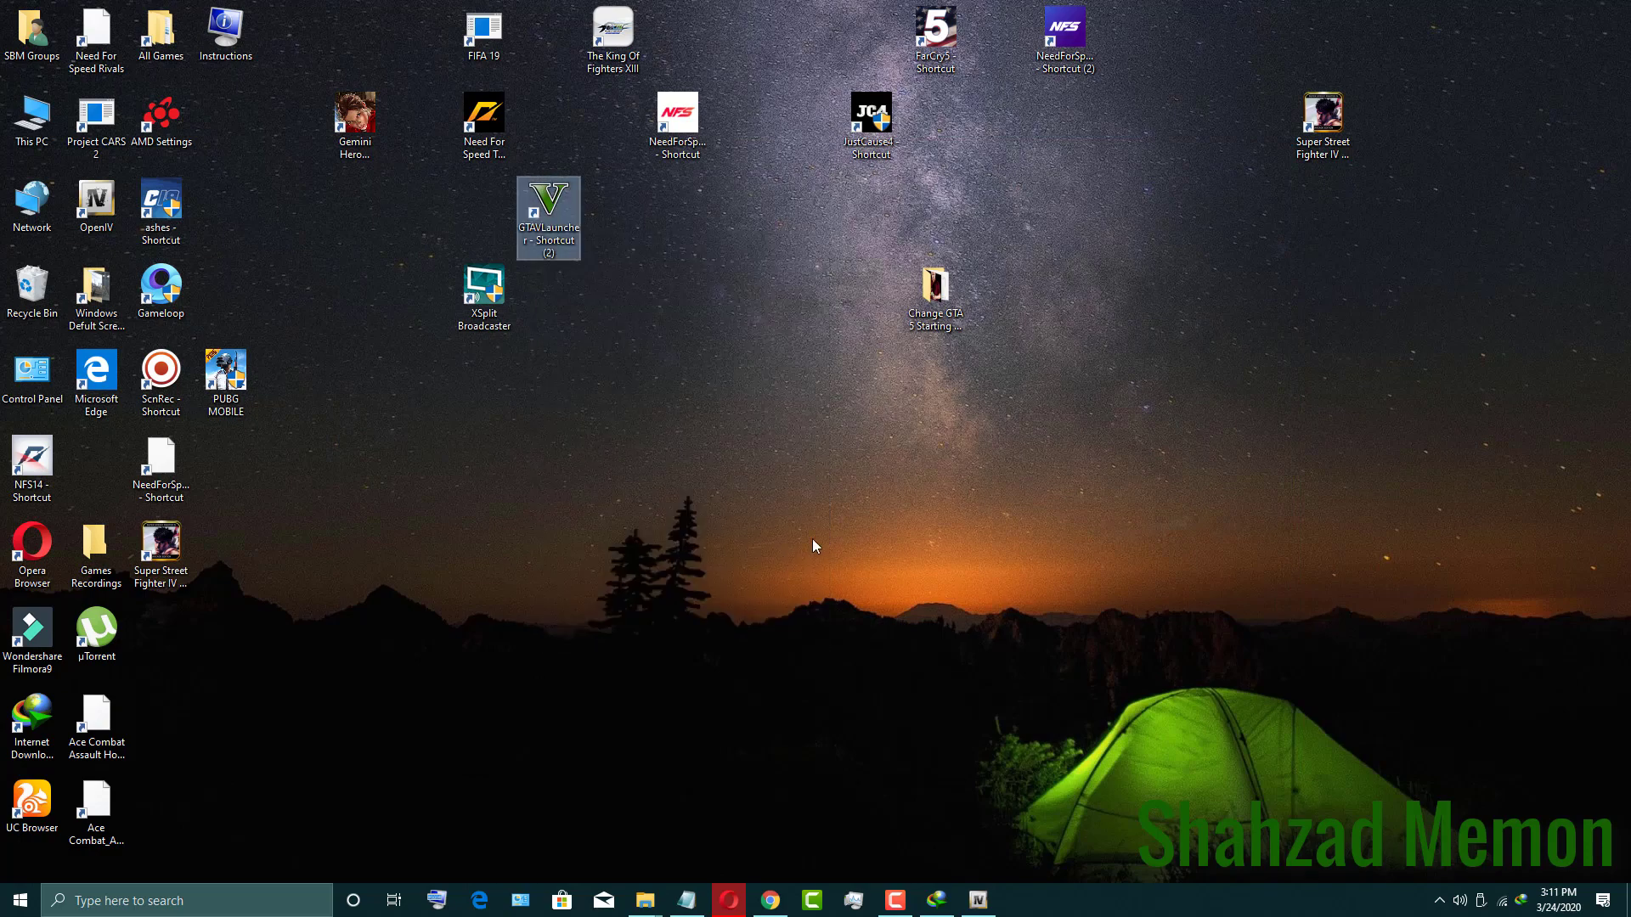